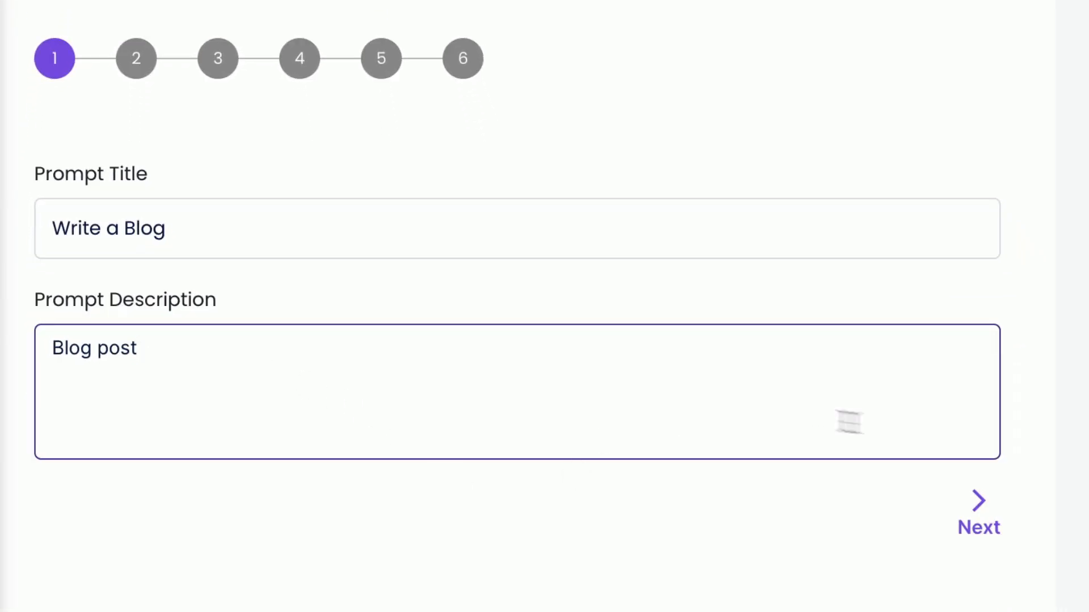
Step: Proceed to the SEO details, reuse the prompt's title and description as its SEO title and description, and continue to the generation settings
left_click(983, 504)
left_click(989, 450)
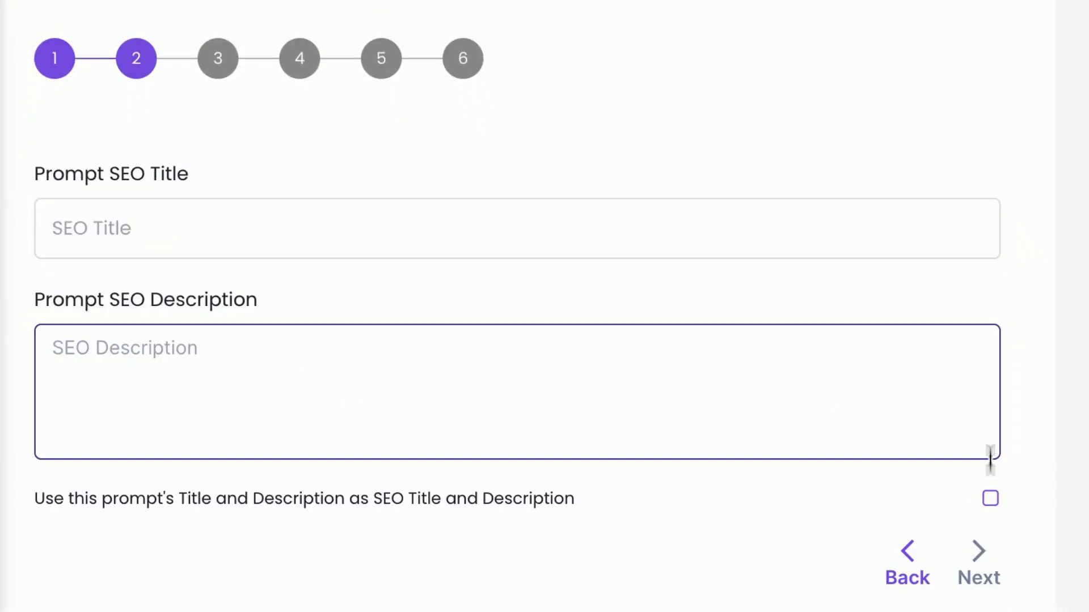
left_click(989, 501)
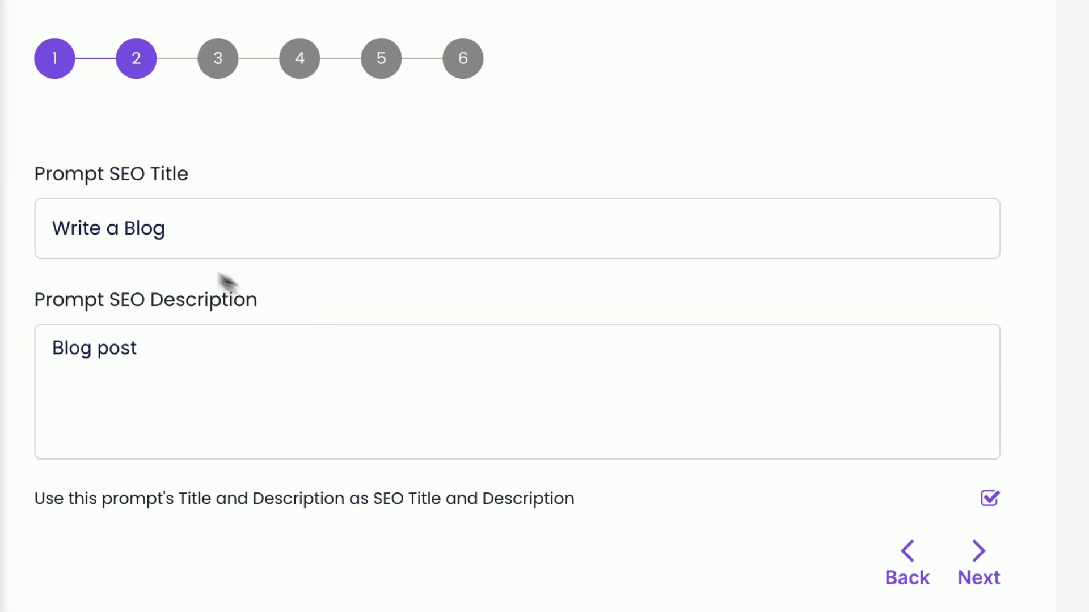
left_click(983, 565)
Step: Set the prompt to generate Text and allow the GPT 4 Turbo model
left_click(104, 218)
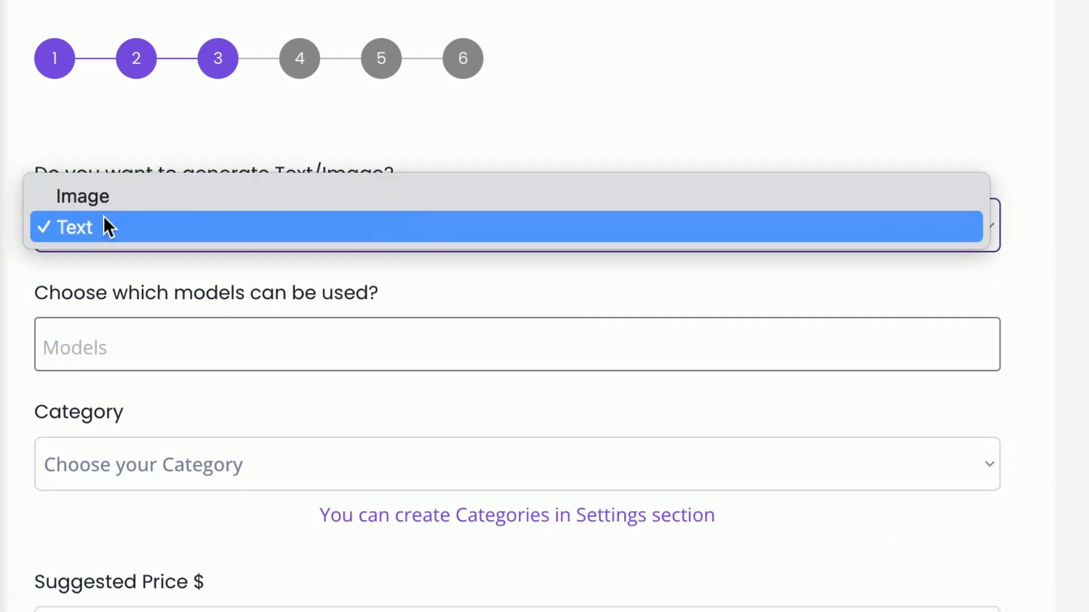
left_click(109, 227)
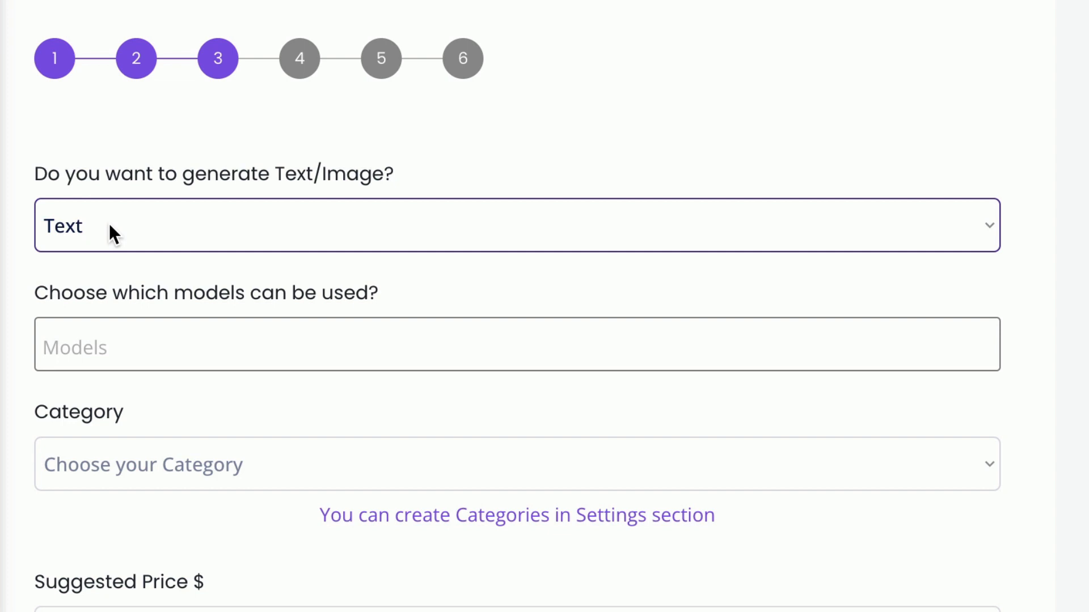
left_click(127, 335)
left_click(131, 391)
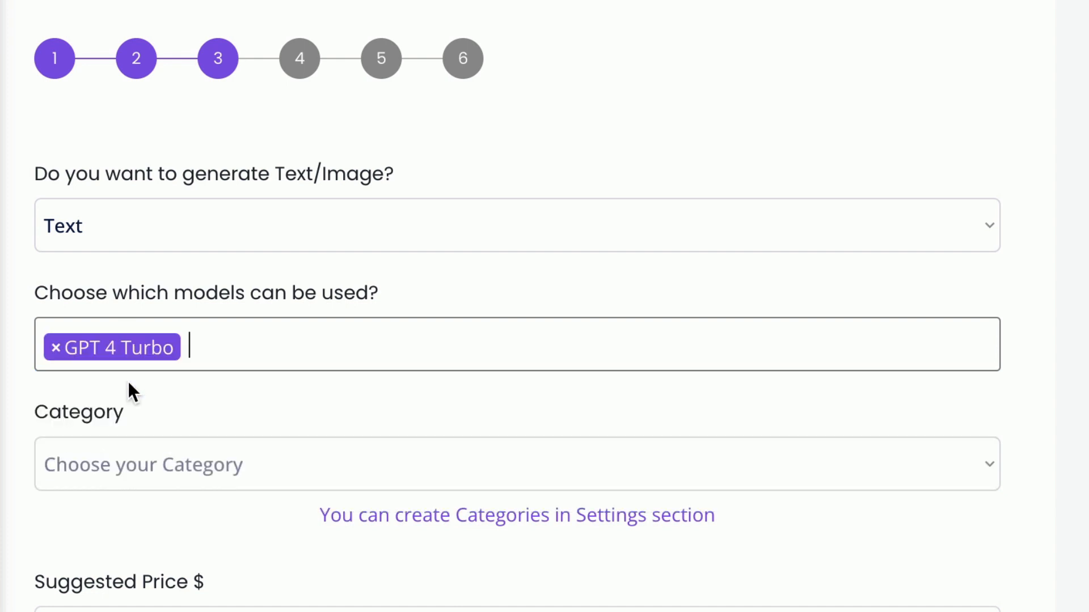
left_click(227, 335)
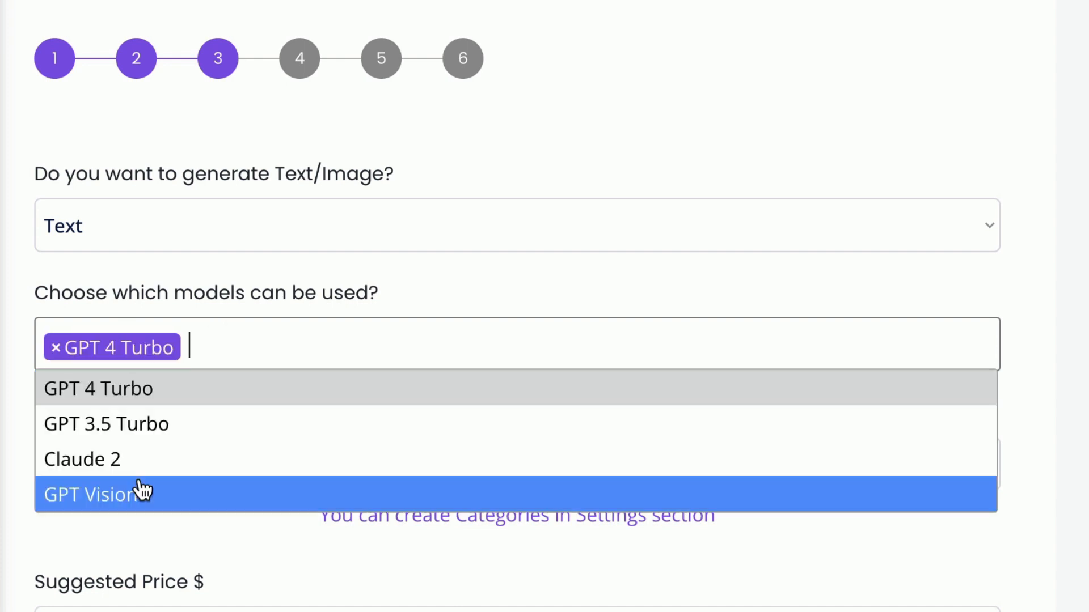
left_click(142, 491)
left_click(203, 348)
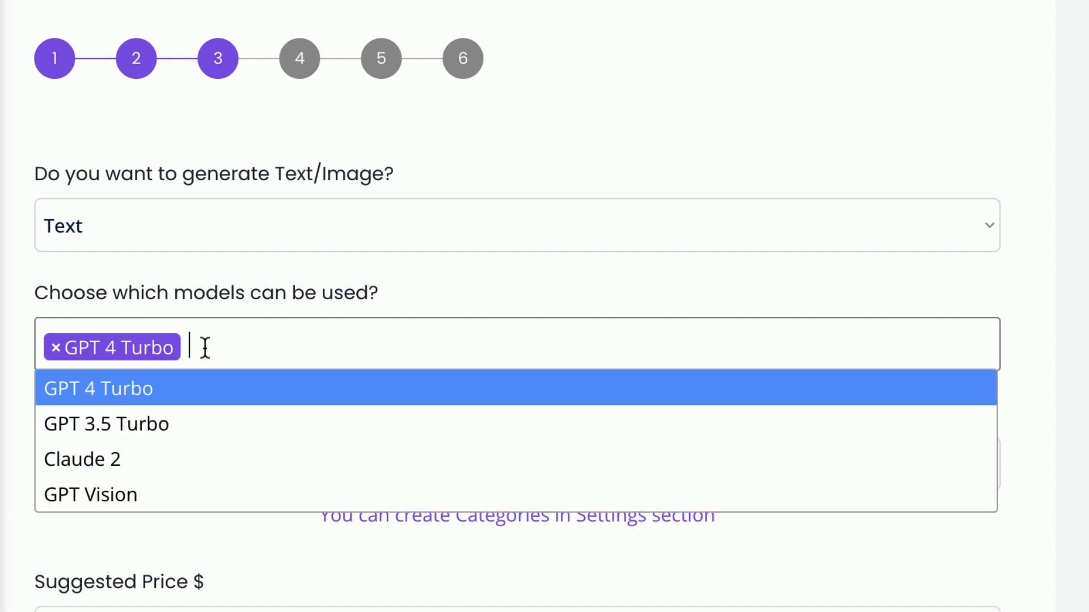
left_click(223, 282)
Step: Assign the Blog category, set the suggested price to $5, and continue to the prompt text
left_click(188, 461)
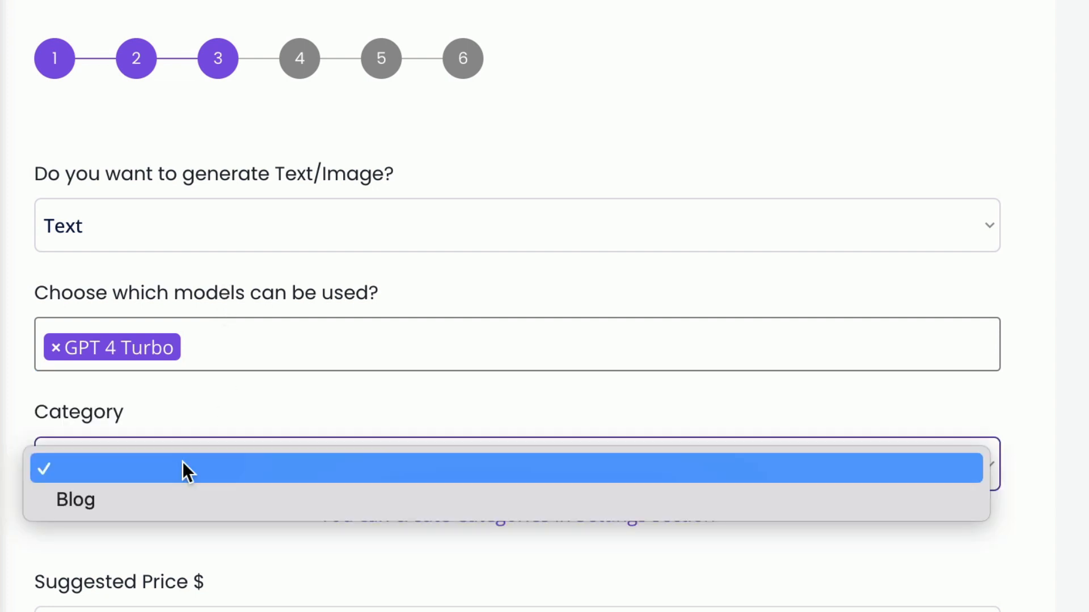
left_click(82, 508)
scroll(83, 469, "down", 3)
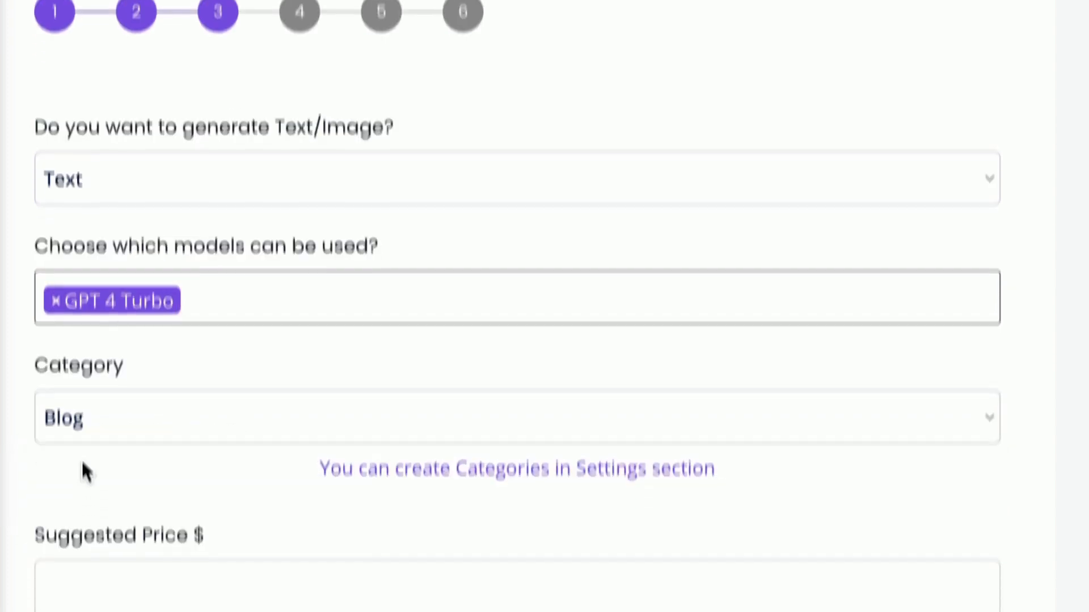
left_click(95, 479)
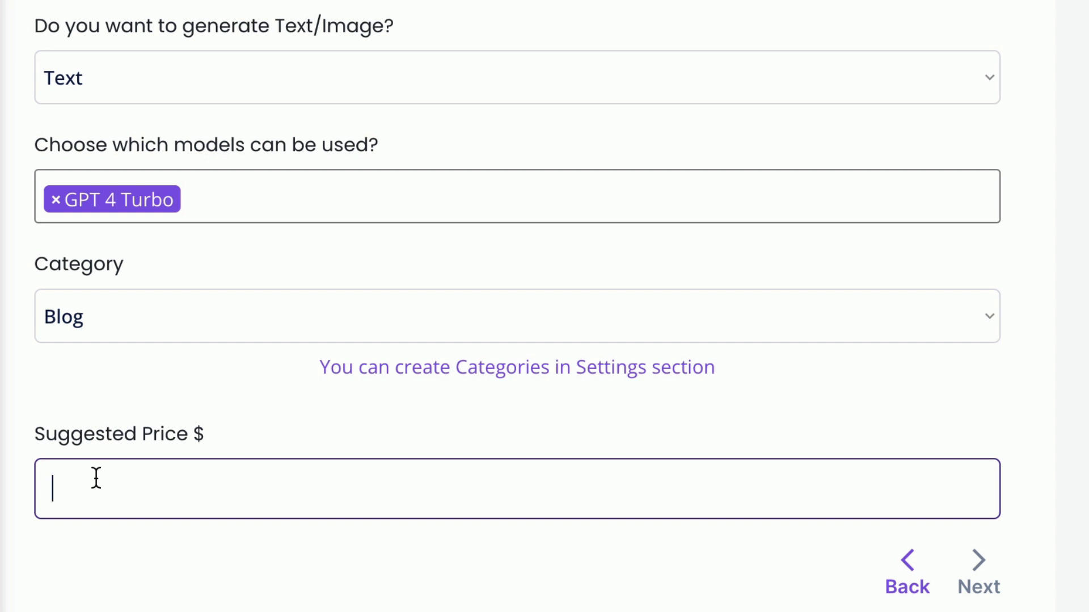
type("5")
left_click(192, 554)
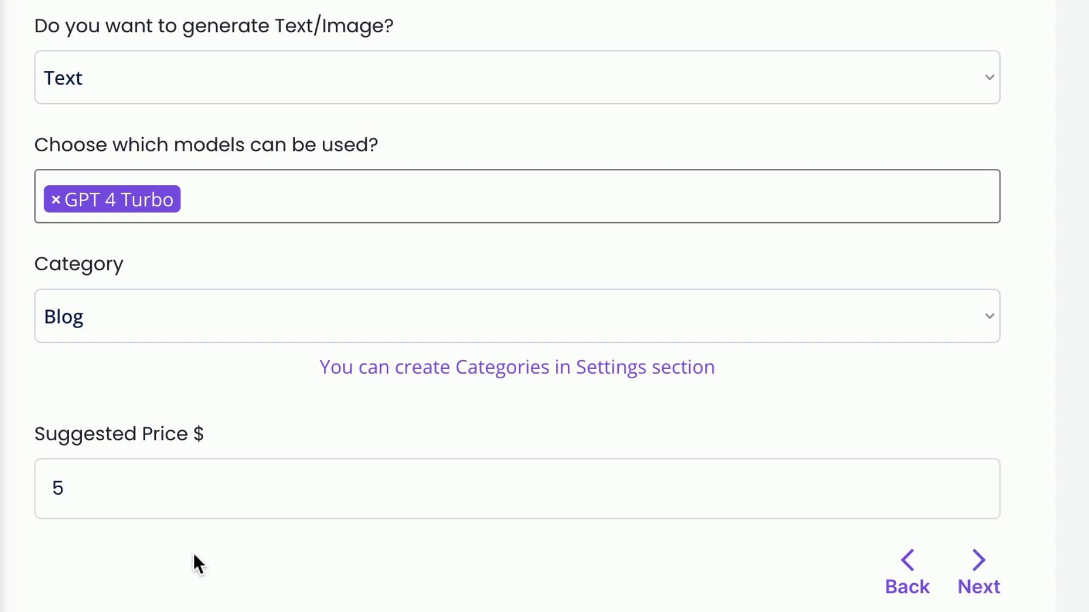
left_click(979, 571)
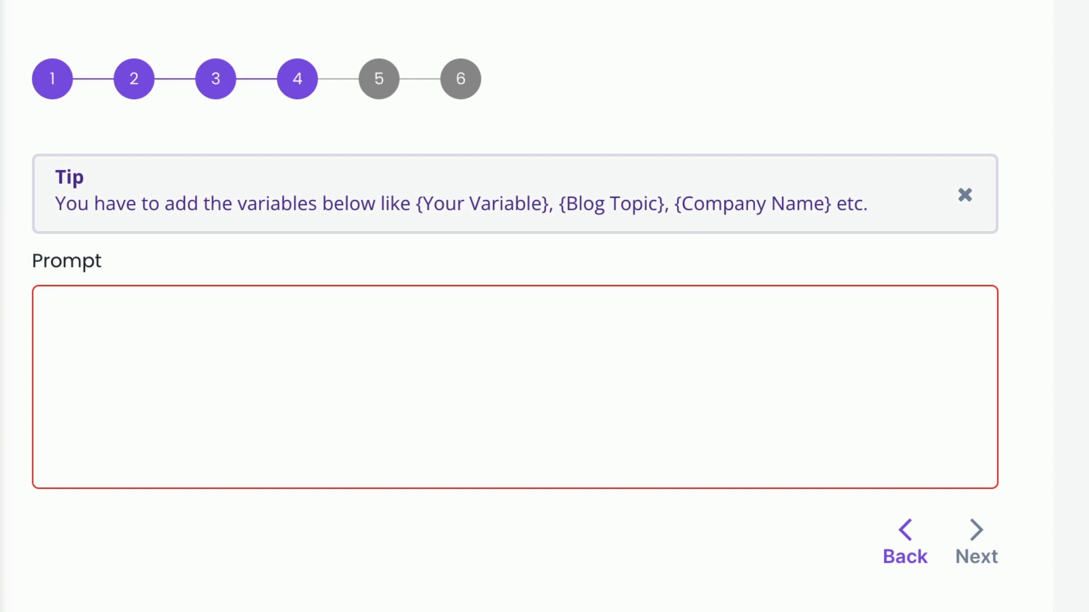
Step: Write the prompt opening: "Act as a professional content creator and write a blog post. The objective is to engage and inform the blog's readership"
left_click(304, 366)
type("Act as a professional content creator and write a blog post. The objective is to engage and inform the blog's readership, within the context of {Blog Topic}, covering the key points {Key Points To Include}. Ensure the blog post follows the {Post Format} format, with a tone that is {Desired Tone}, addressed to {Target Audience}. The length should be approximately {Desired Length} words, and if pertinent, integrate the SEO keywords {SEO Keywords}. Conclude the blog post with this call to action: {Call To Action}.")
key("BackSpace")
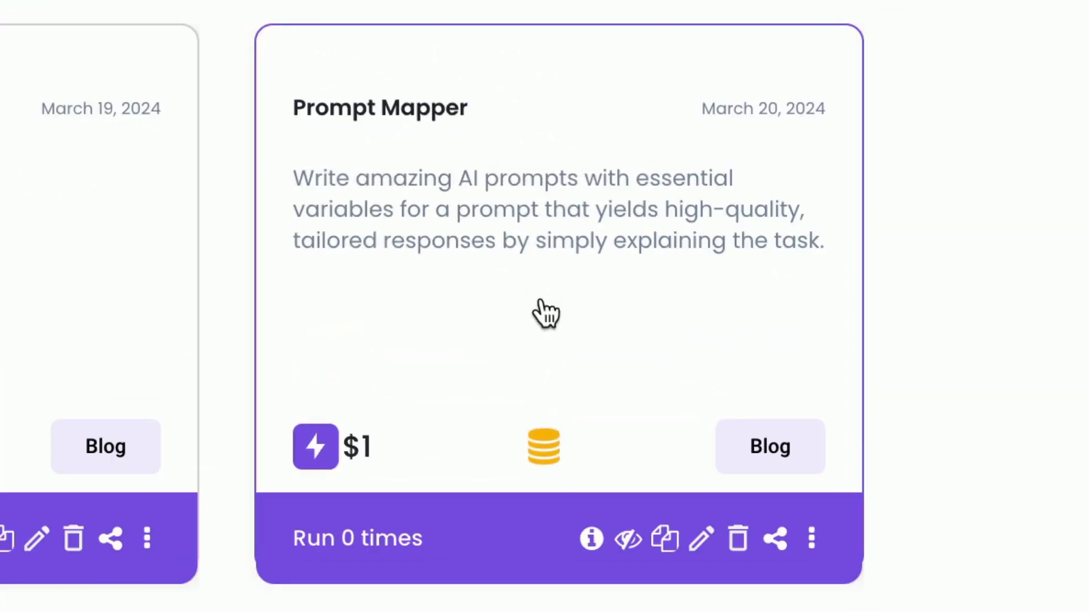
Step: Run the Prompt Mapper tool with the task "Write a blog post" to generate a prompt with variables
left_click(544, 317)
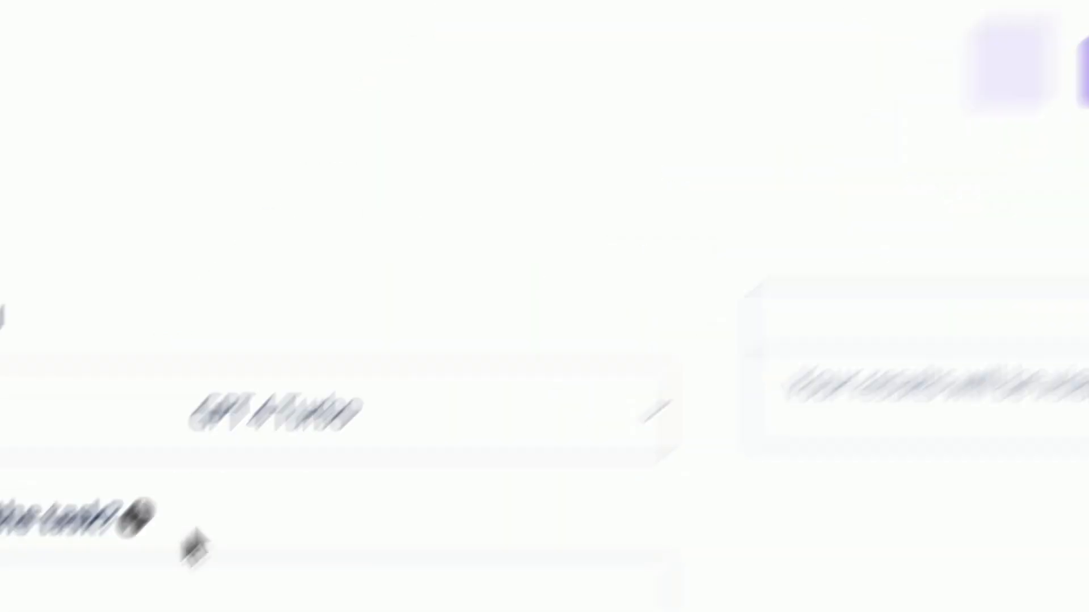
left_click(192, 546)
type("Write a blog pos")
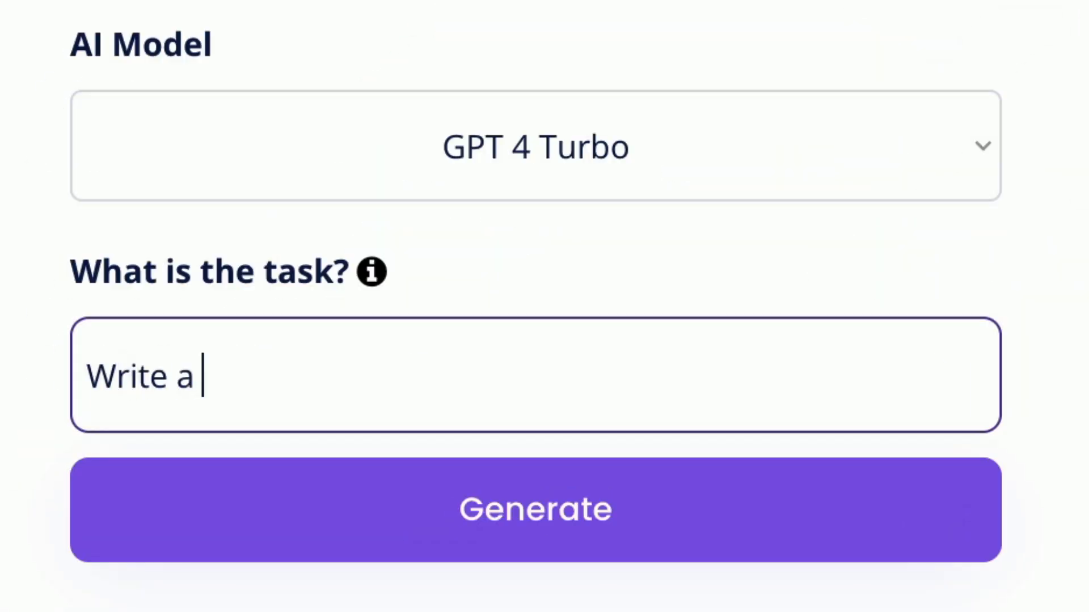
type("t")
left_click(525, 513)
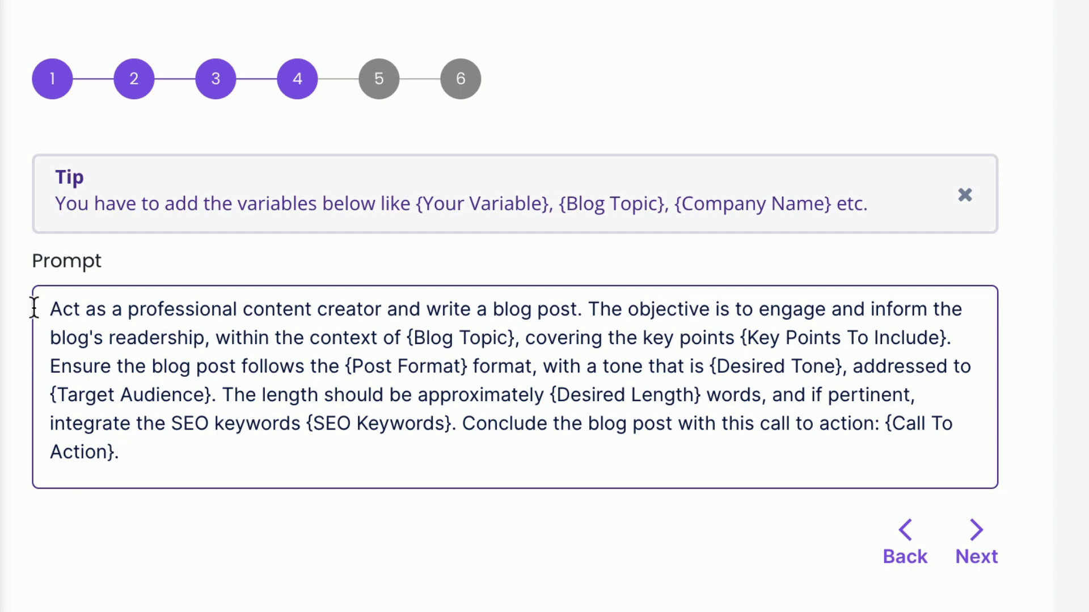
Step: Examine the prompt's opening role sentence and its Blog Topic, Key Points To Include, Post Format and Target Audience variables
left_click_drag(50, 309, 582, 320)
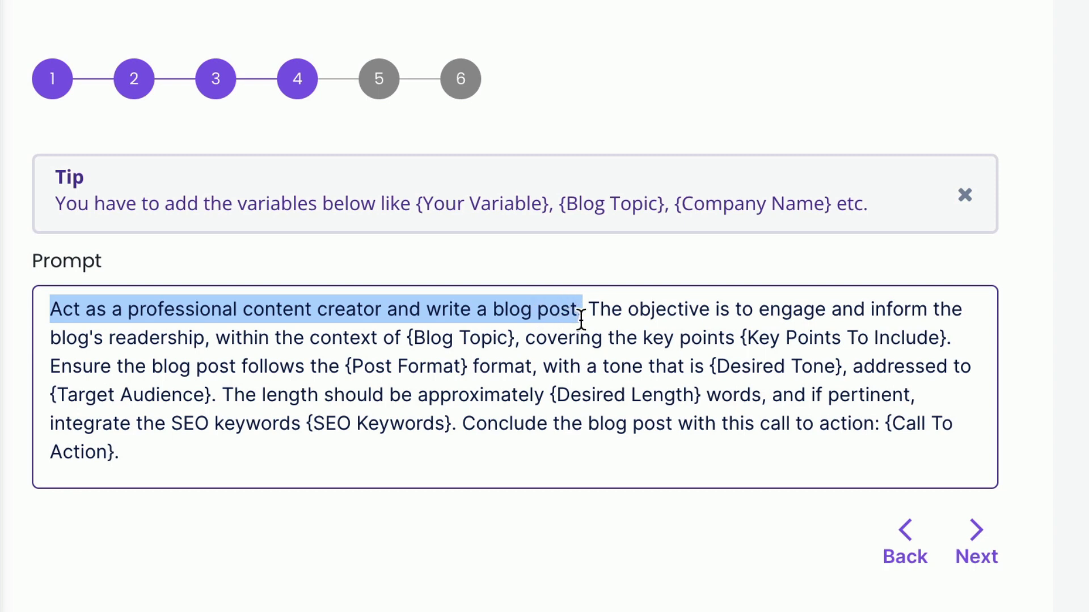
left_click(590, 311)
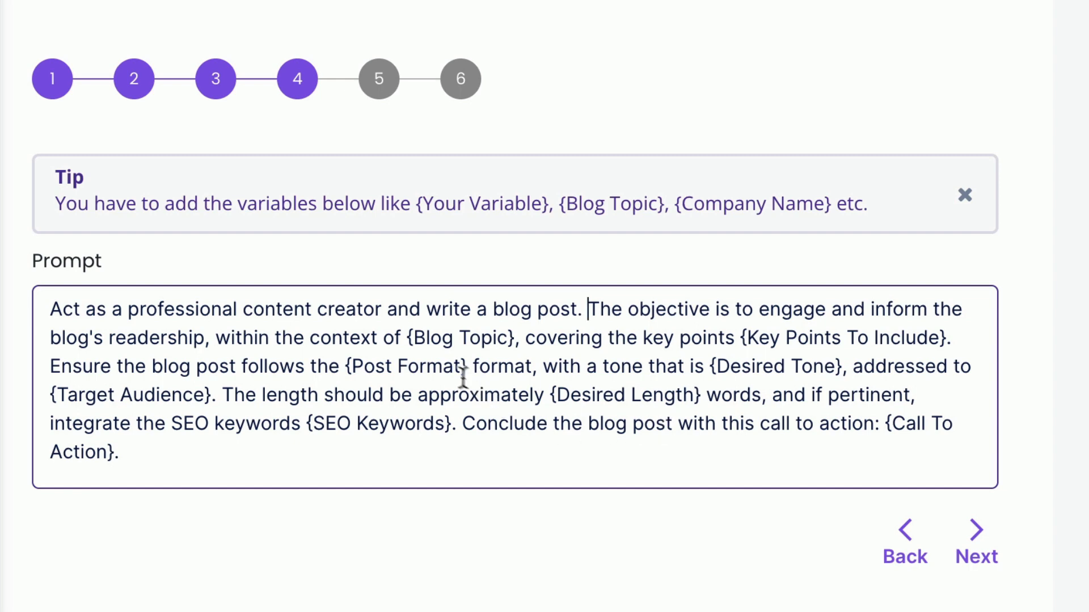
left_click_drag(407, 337, 512, 338)
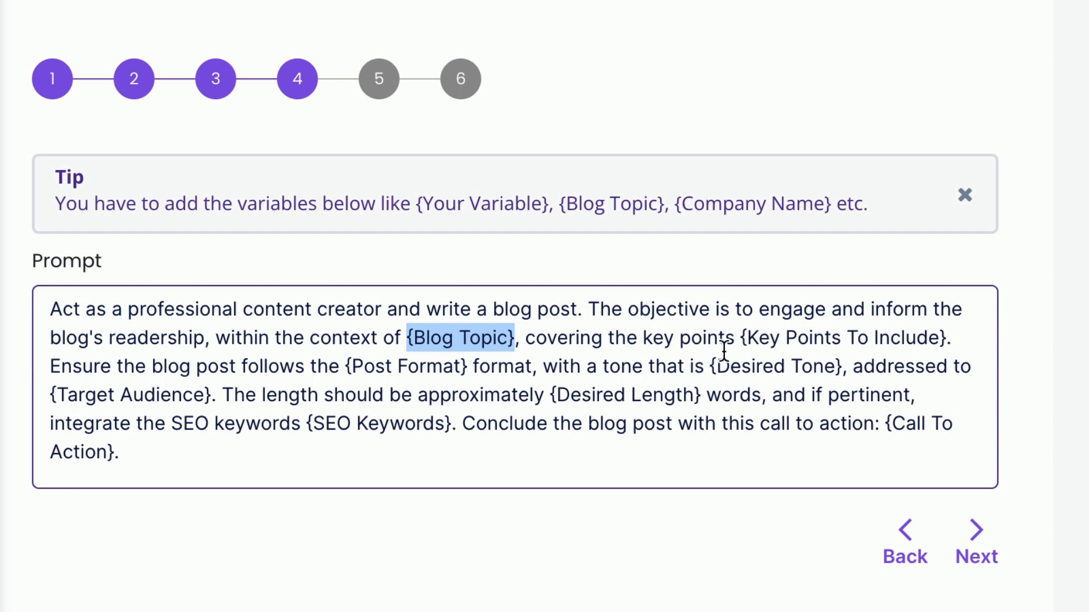
left_click_drag(742, 338, 944, 327)
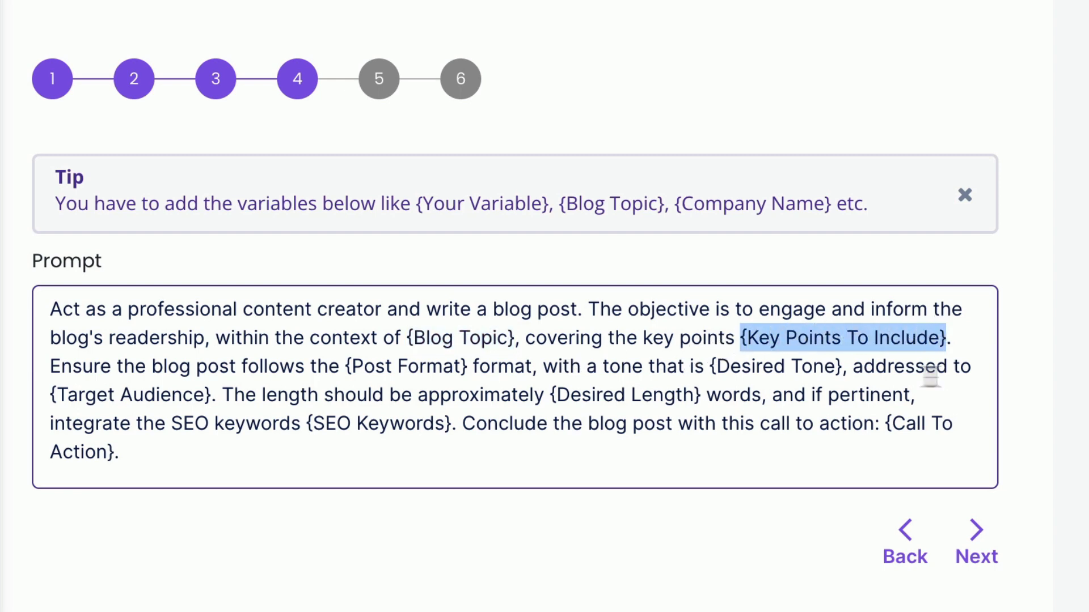
left_click_drag(346, 365, 465, 363)
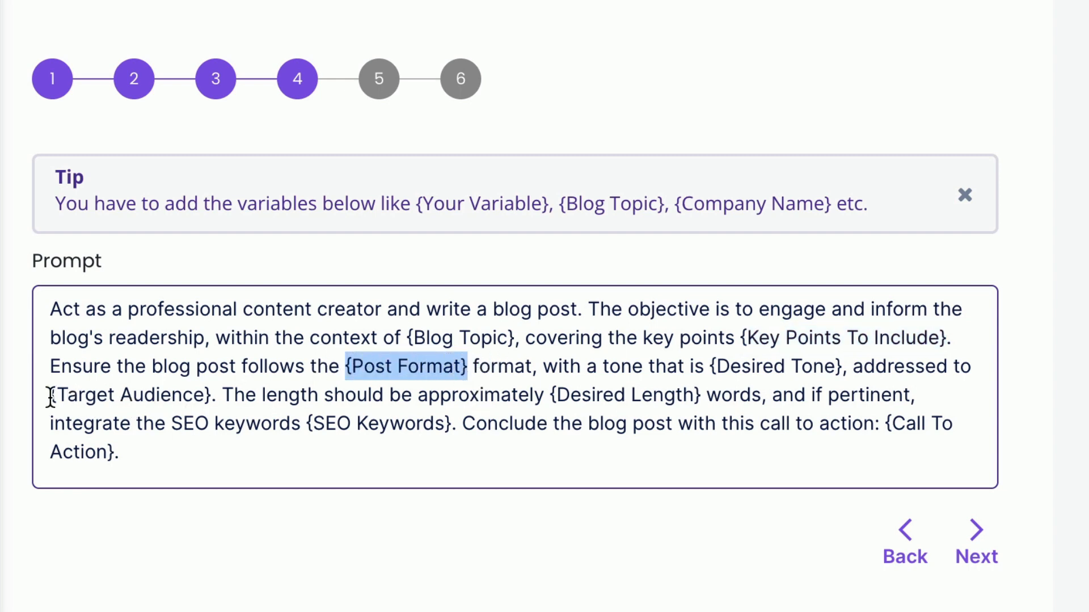
left_click_drag(50, 395, 208, 397)
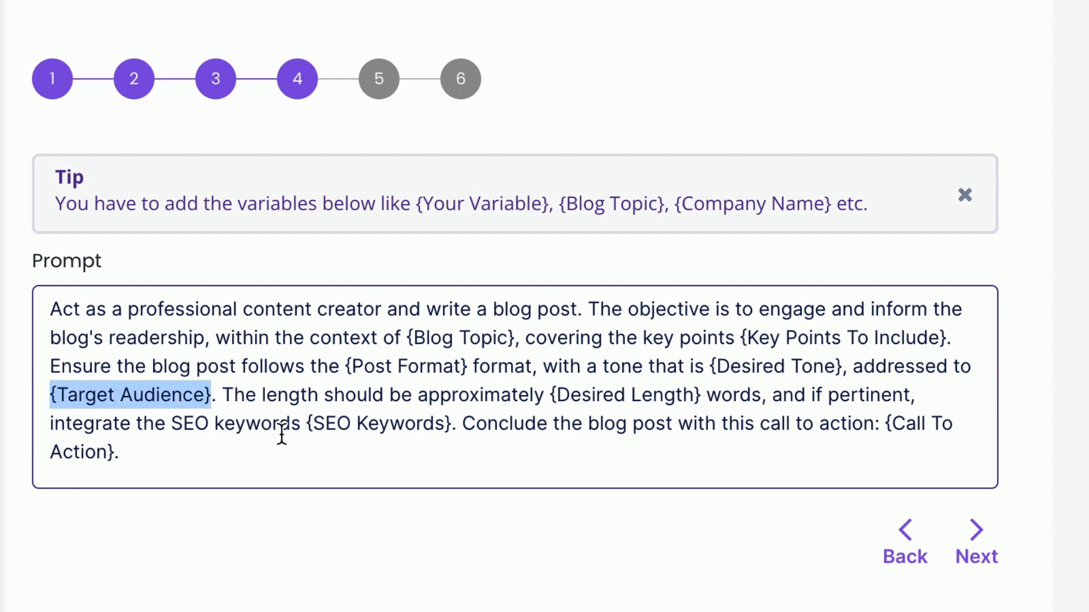
left_click(298, 453)
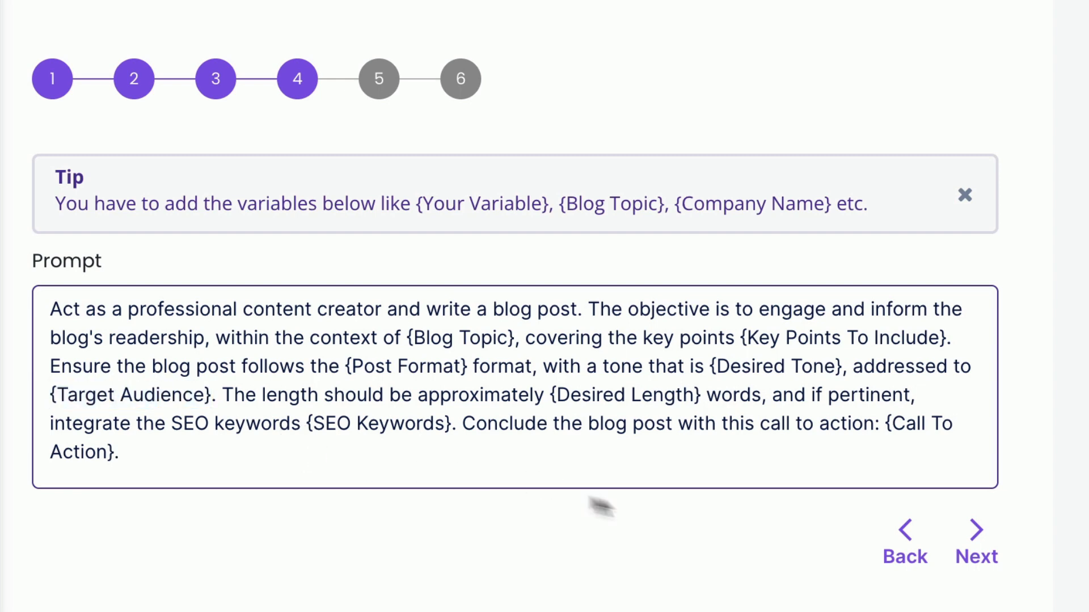
Step: Continue to the variable settings and fill in the first three input titles: Blog Topic, Key Points To Include and Post Format
left_click(977, 542)
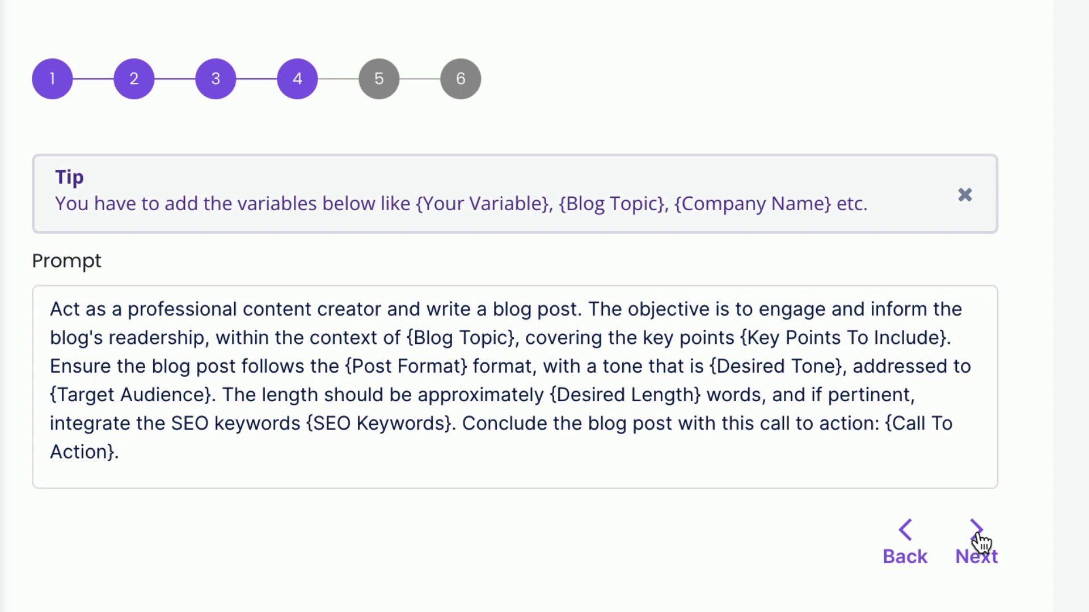
scroll(977, 510, "down", 3)
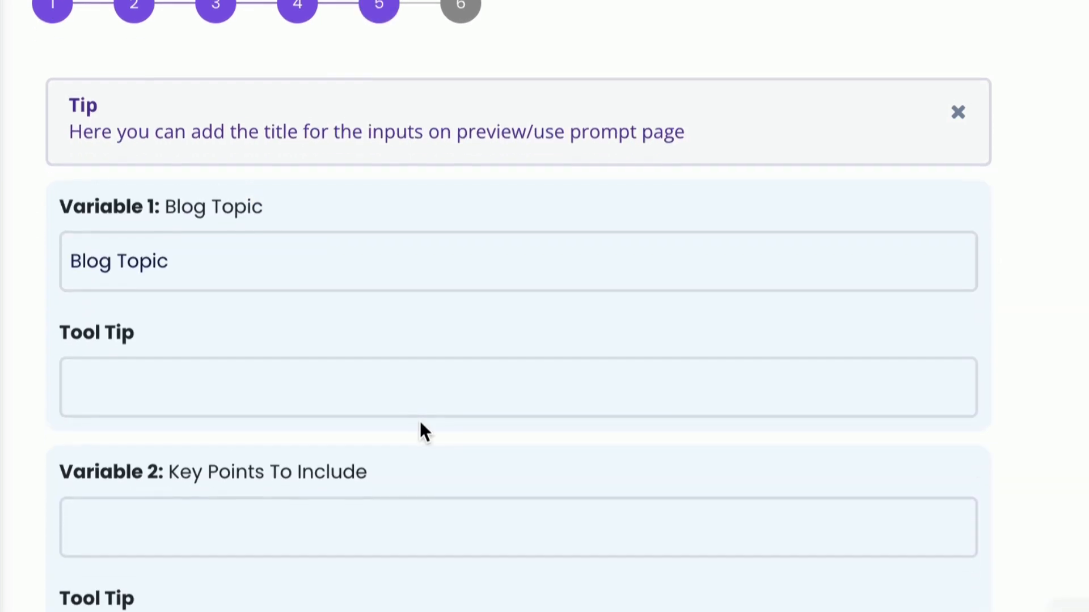
left_click(151, 203)
scroll(151, 203, "down", 3)
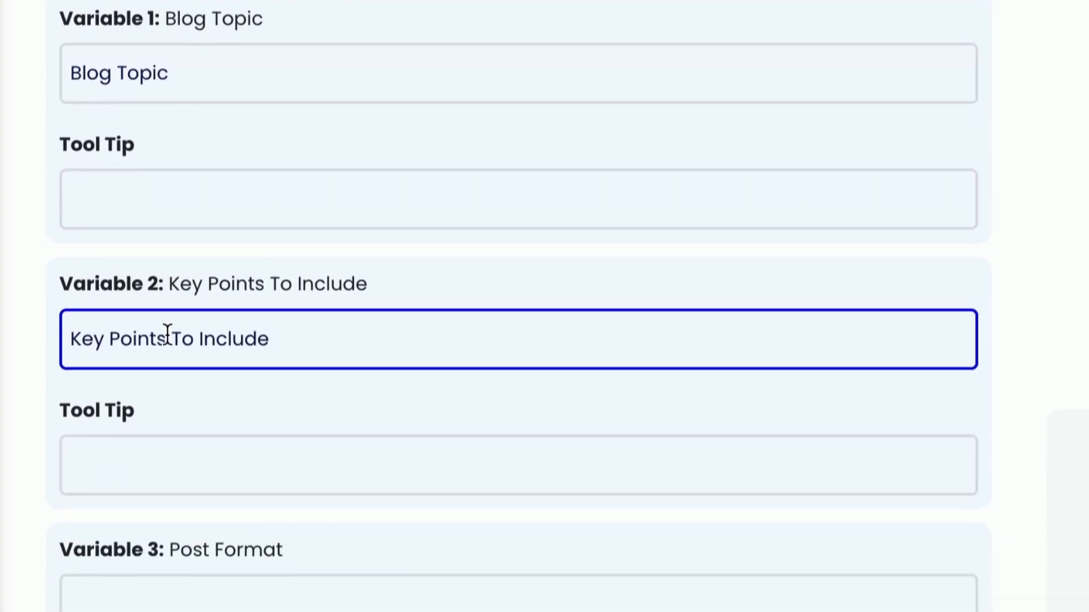
scroll(170, 400, "down", 1)
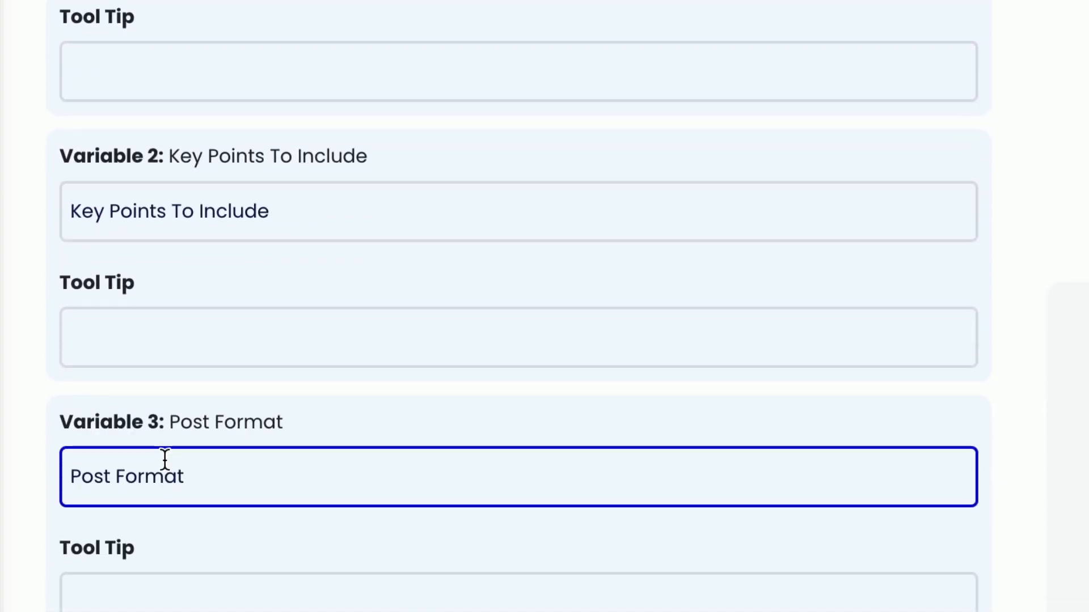
Step: Add the tooltip "Enter the blog post topic." to the Blog Topic variable
scroll(158, 141, "up", 4)
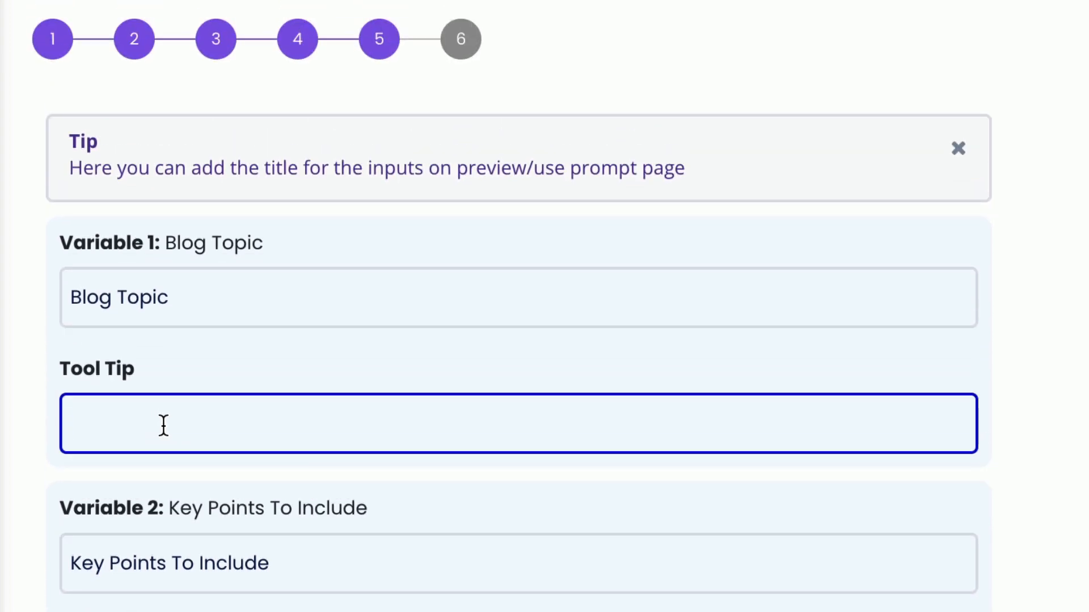
type("Enter the blog post to")
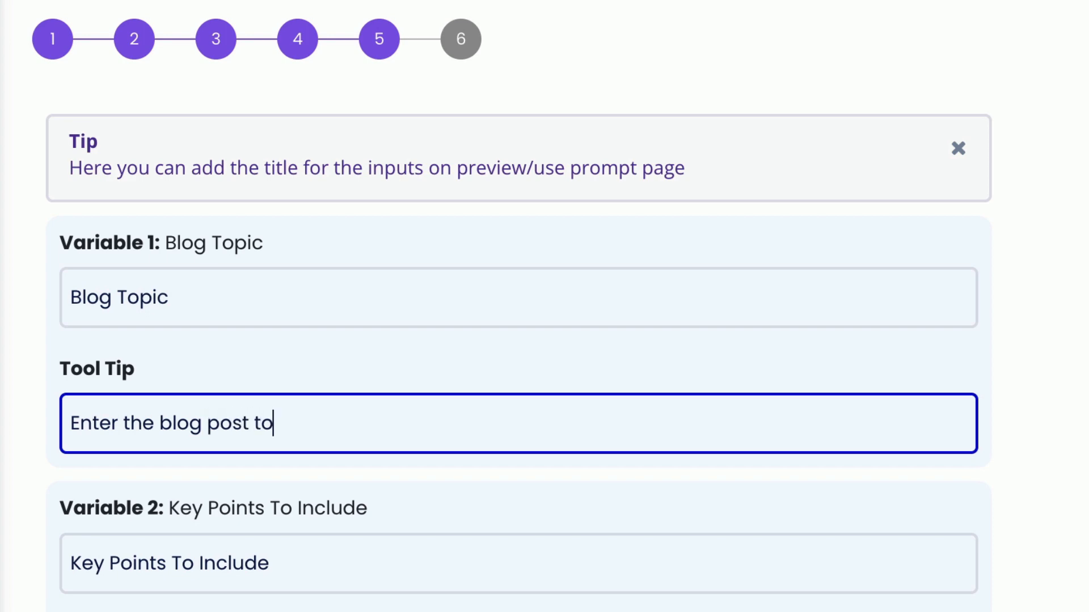
type("pic.")
left_click(384, 386)
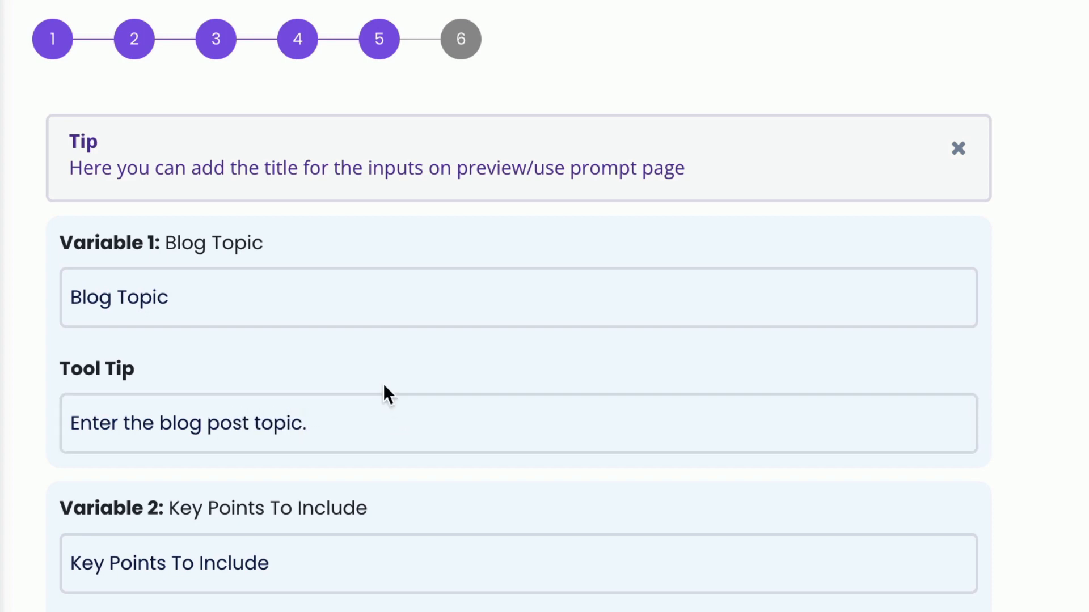
left_click(377, 440)
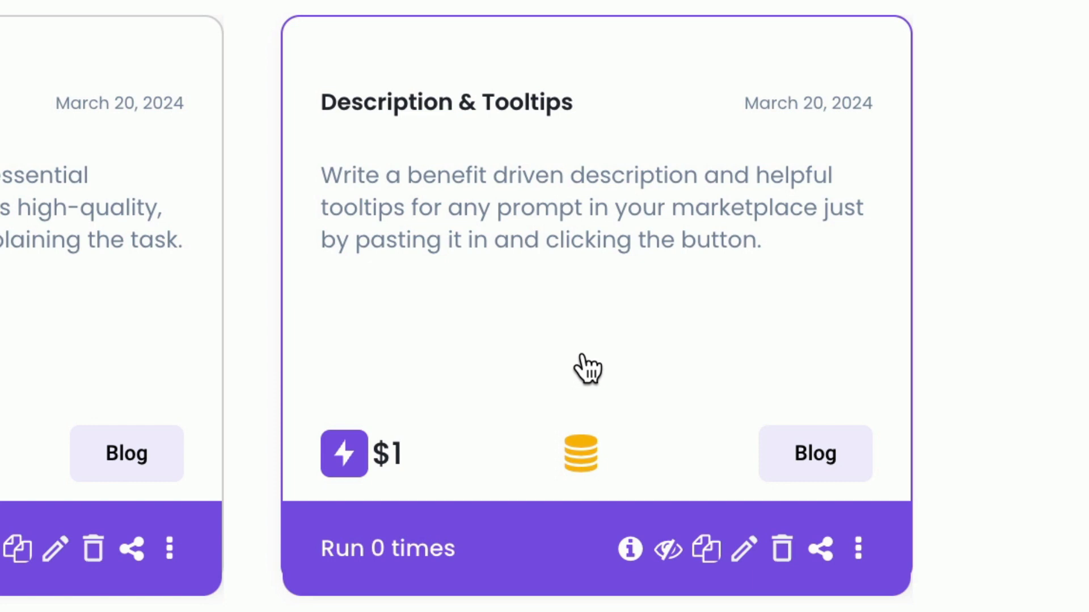
Step: Run the Description & Tooltips tool on the pasted prompt to generate its description and tooltips
left_click(588, 368)
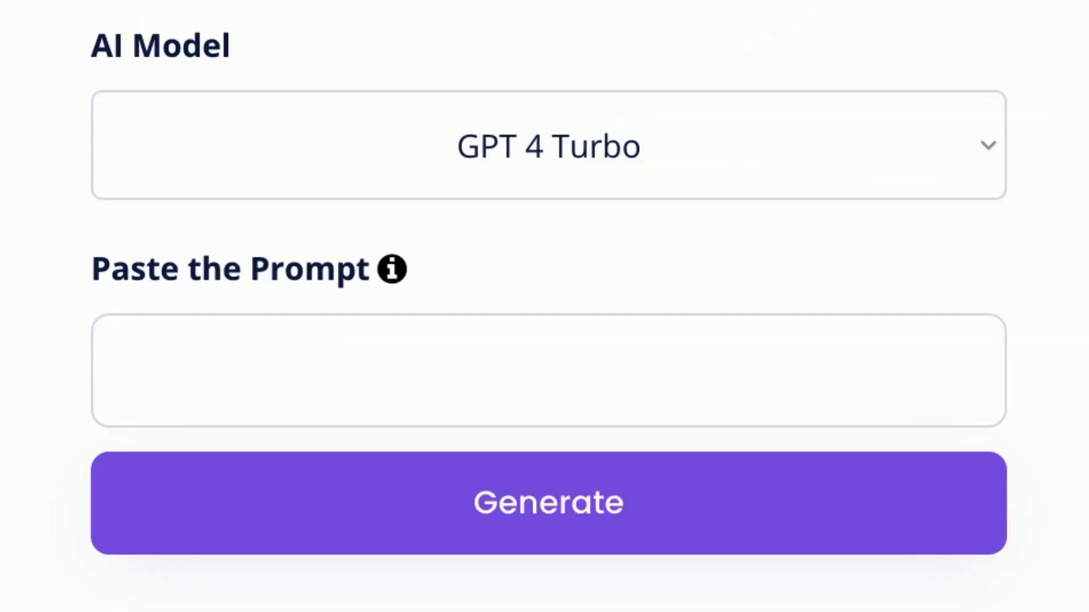
left_click(367, 381)
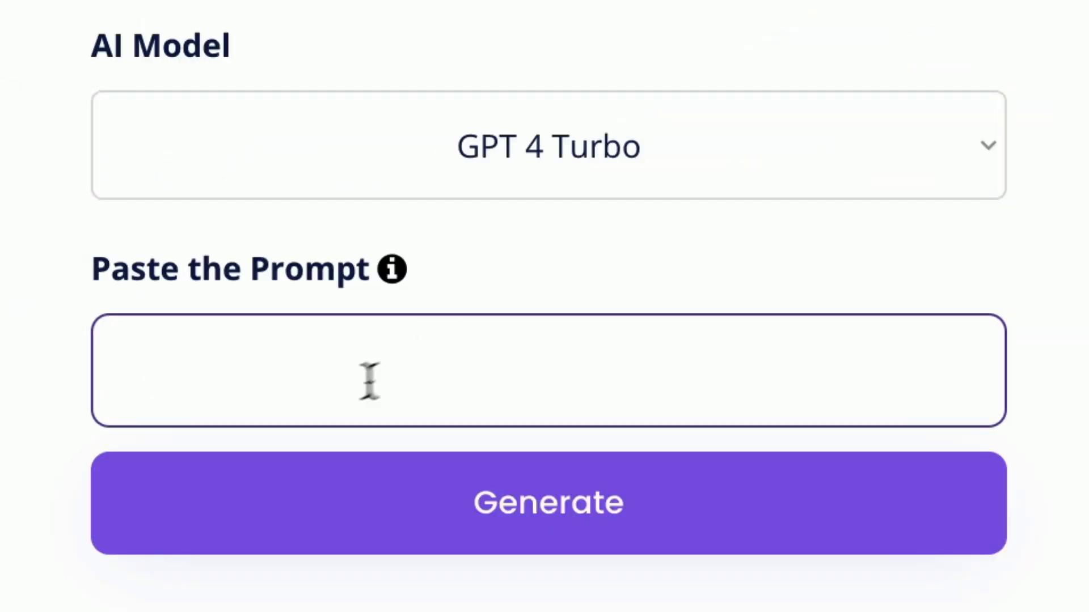
key("ctrl+v")
left_click(539, 522)
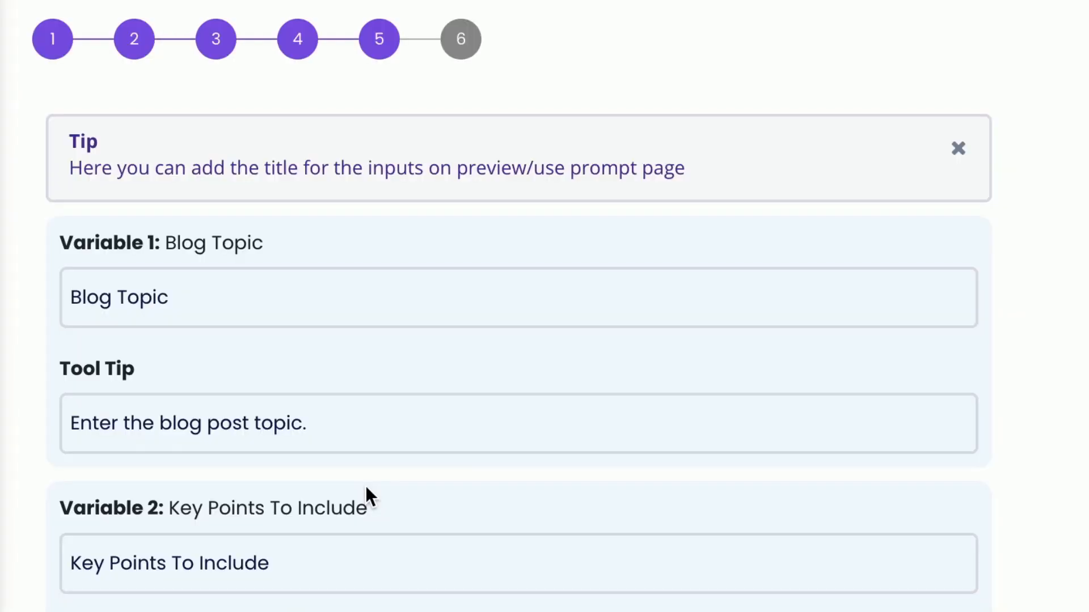
Step: Continue past the remaining variable settings and the video and audio instructions, left empty, to the prompt's test preview
scroll(367, 496, "down", 20)
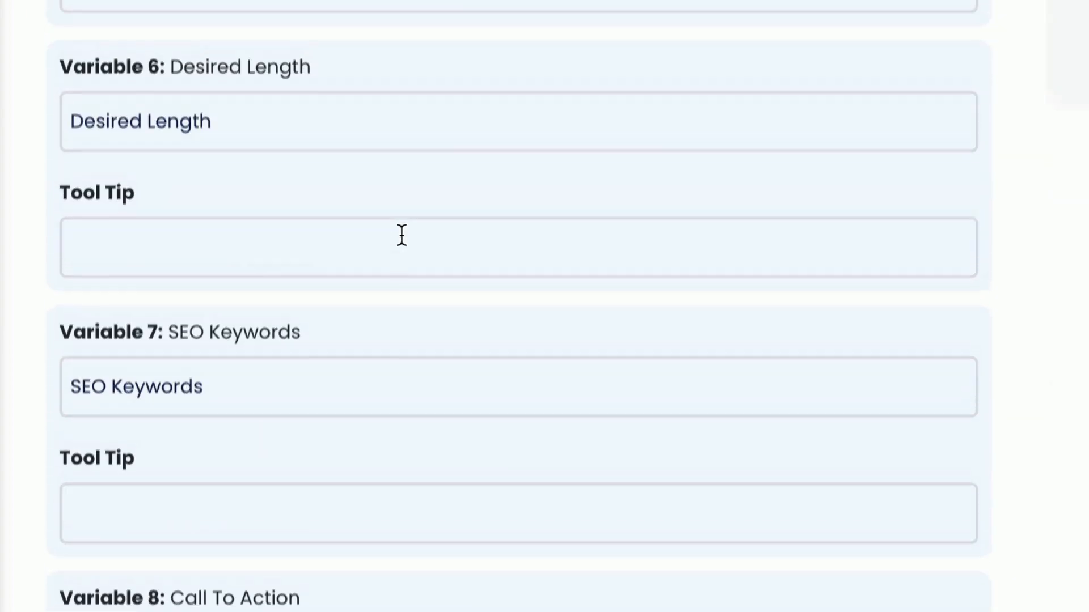
scroll(969, 554, "down", 5)
left_click(970, 554)
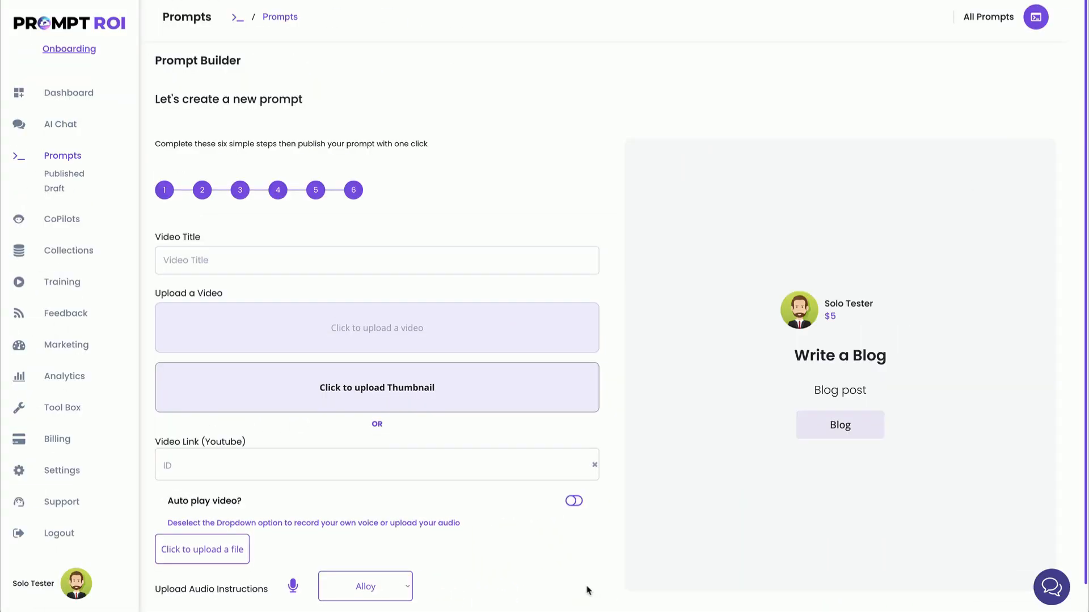
left_click(327, 268)
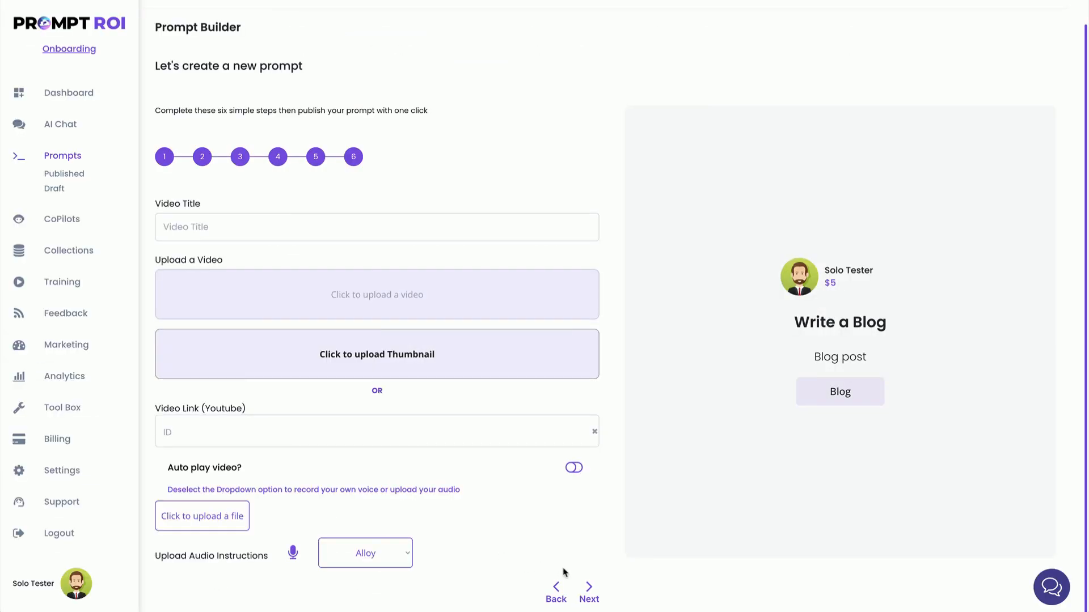
left_click(590, 588)
Step: Submit test inputs: How to Grow Food on Your Land, Grow enough food to survive, Step by Step Guide, Friendly and Authoritative, 1200 words, Get my book
left_click(431, 415)
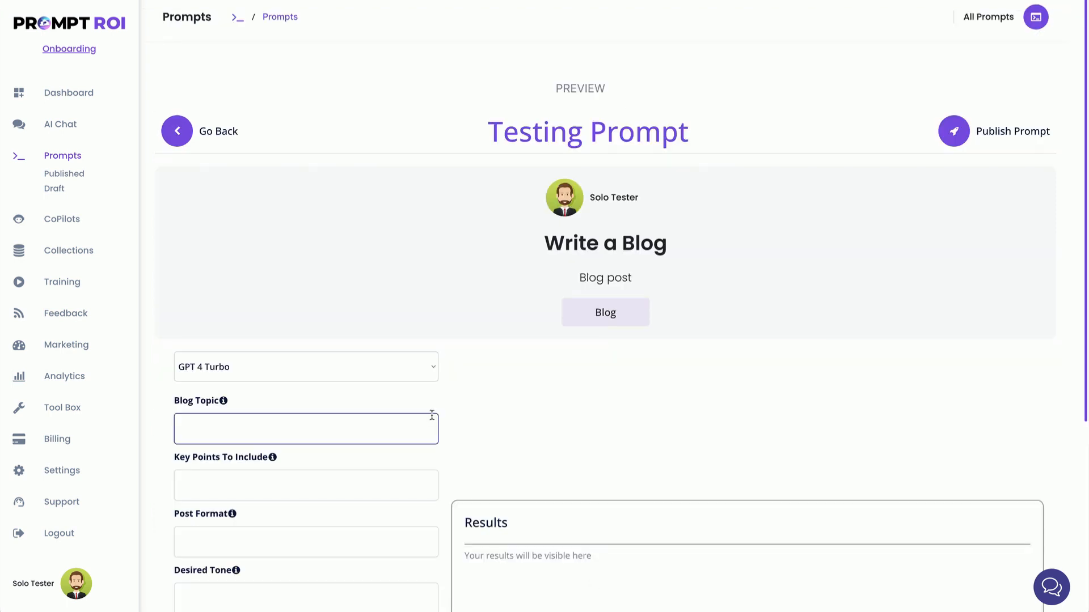
scroll(431, 416, "down", 5)
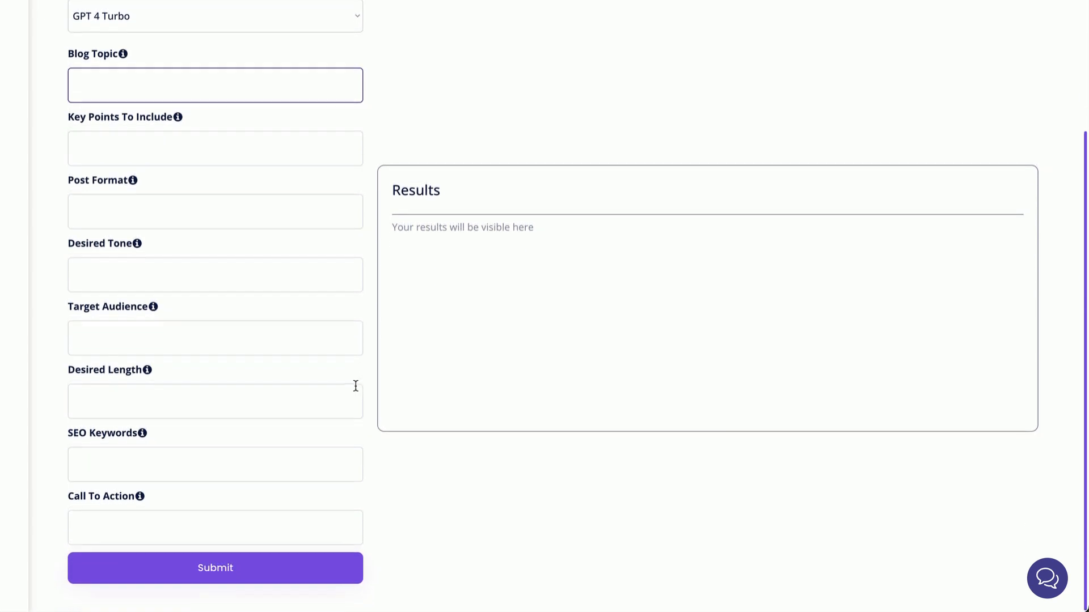
left_click(356, 387)
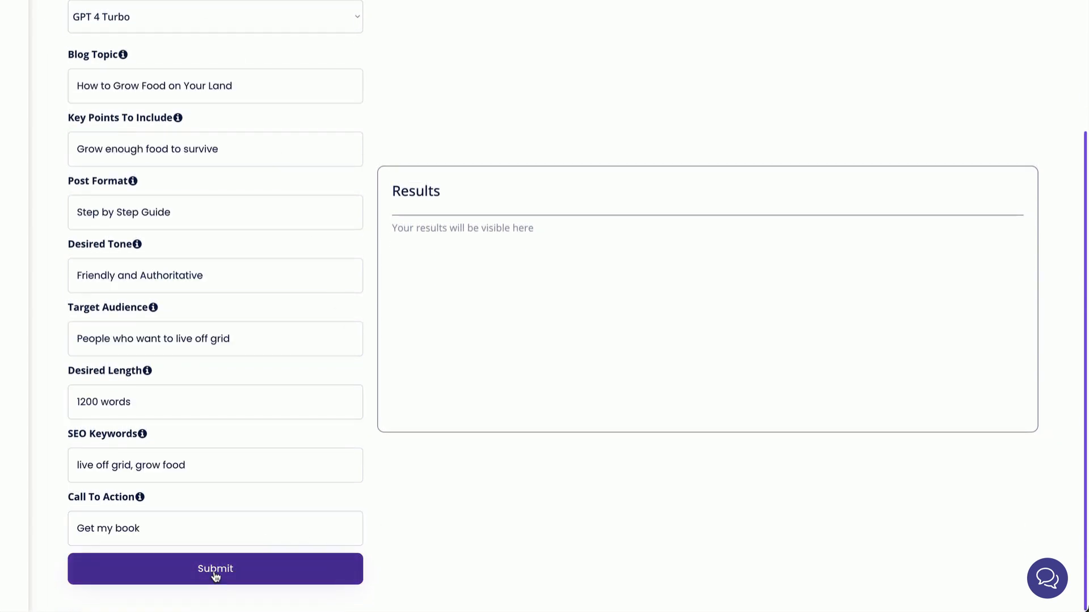
left_click(216, 575)
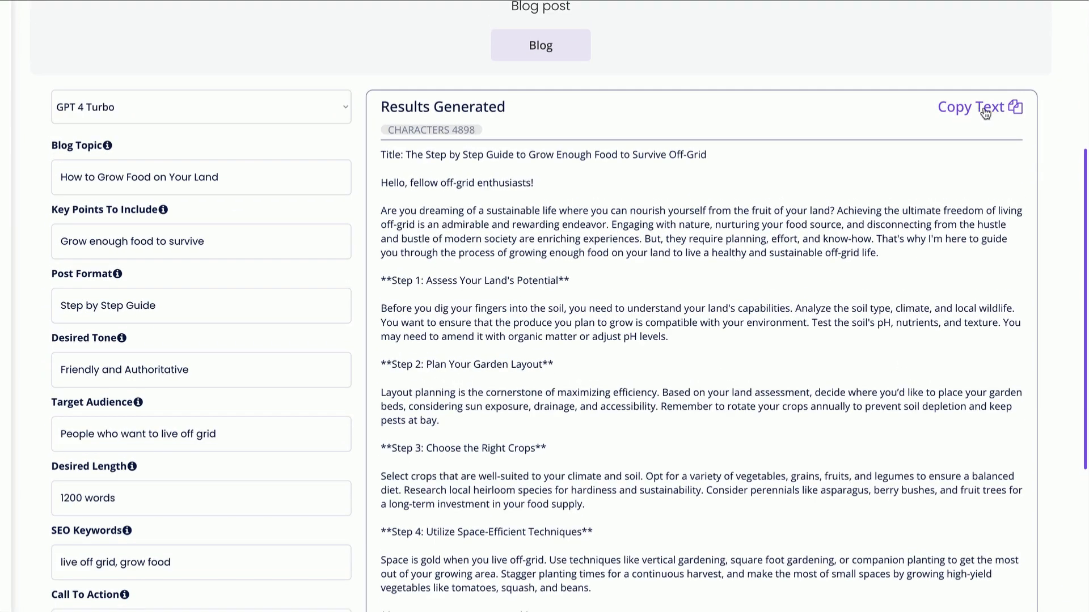
Step: Copy the generated blog post text and publish the Write a Blog prompt
left_click(986, 113)
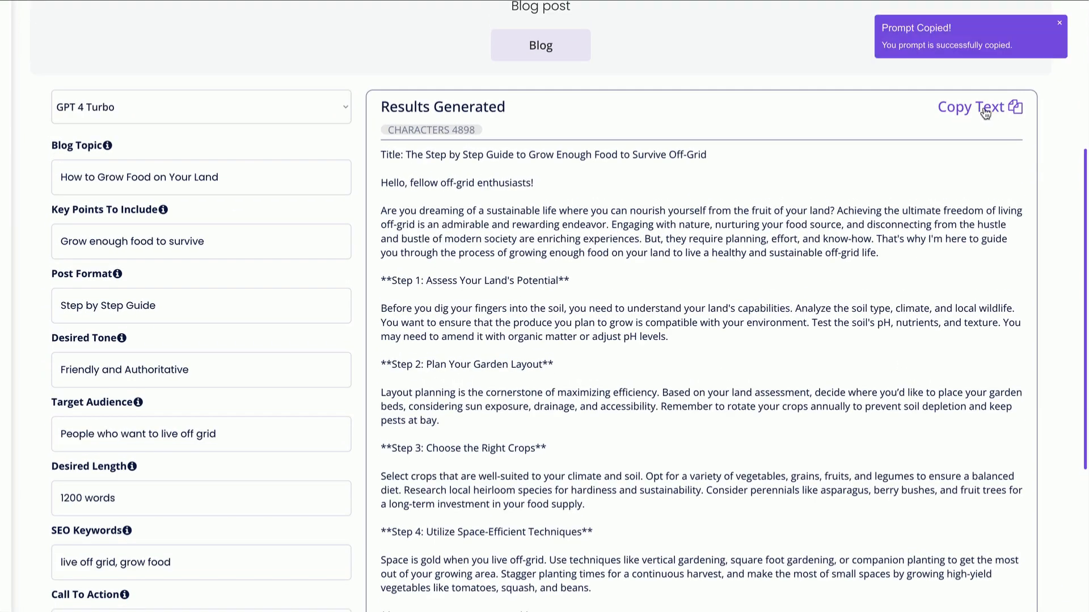
scroll(985, 113, "up", 5)
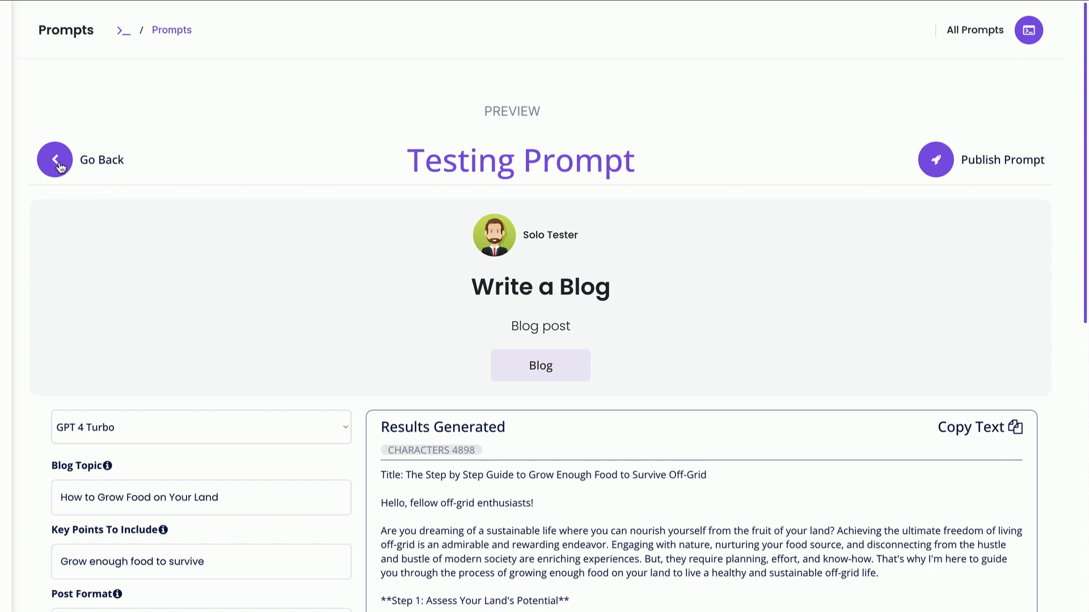
left_click(1005, 162)
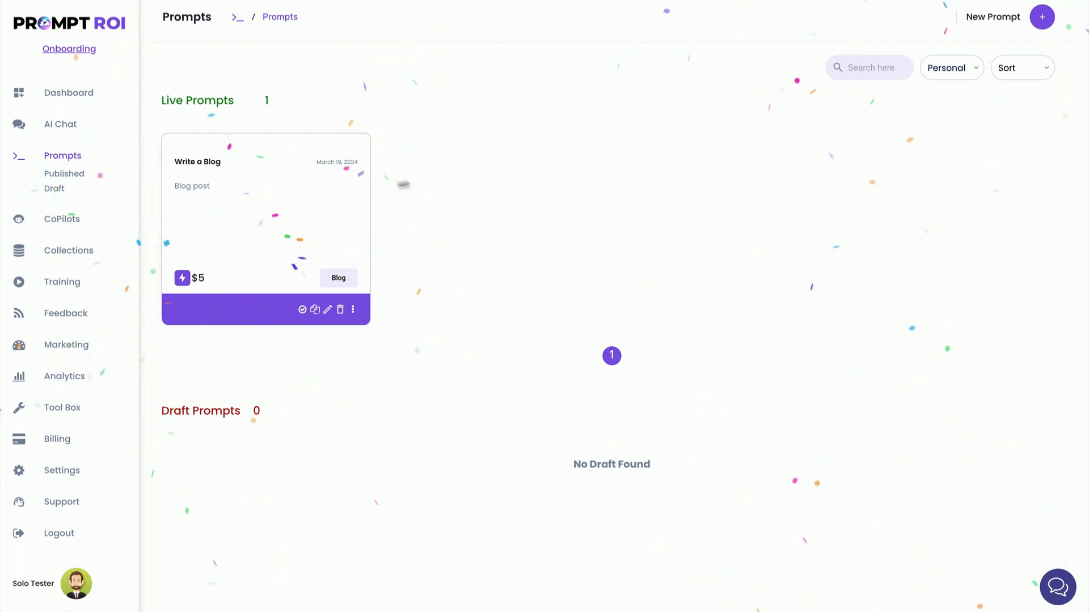
Step: Open the live Write a Blog prompt, look over its AI model and input fields, and leave its page
left_click(276, 212)
scroll(549, 408, "down", 4)
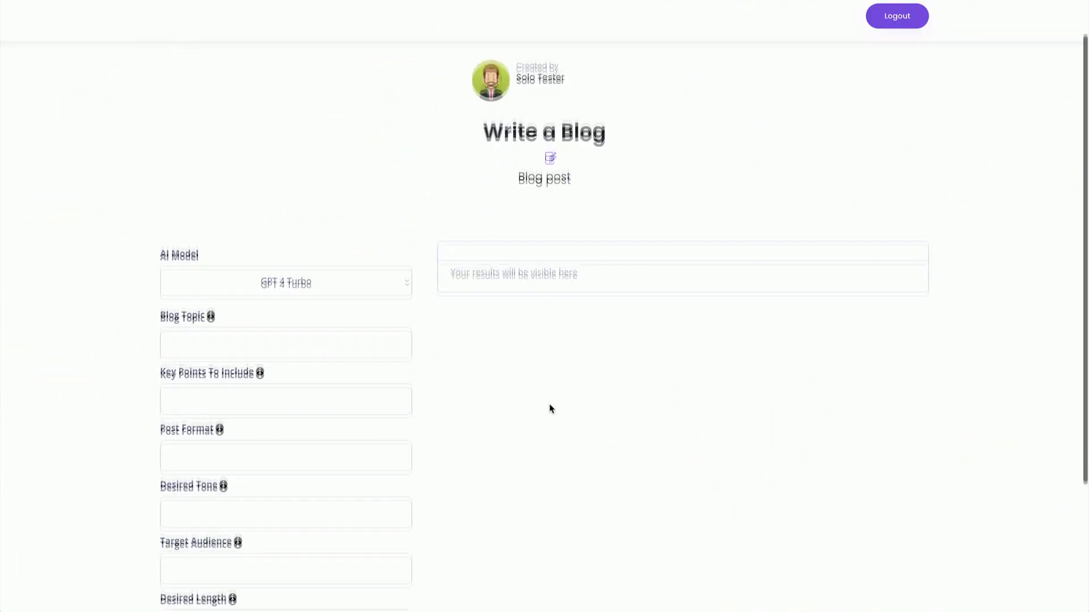
scroll(549, 408, "up", 2)
scroll(549, 405, "up", 2)
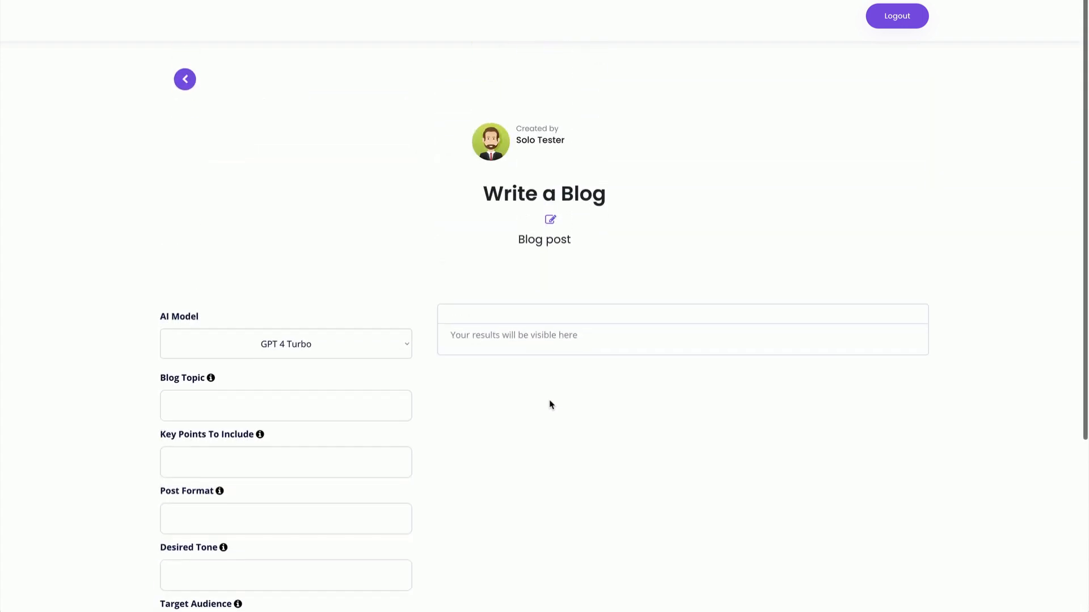
left_click(186, 80)
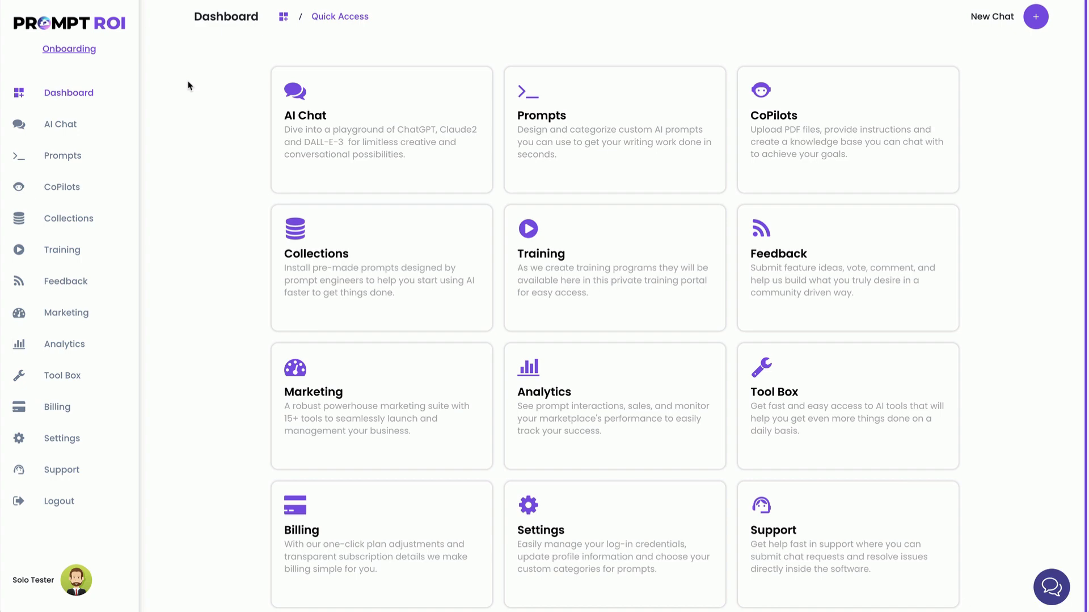
Step: Open the Collections of pre-made prompts and browse the available packs with their categories, prices and prompt counts
left_click(320, 235)
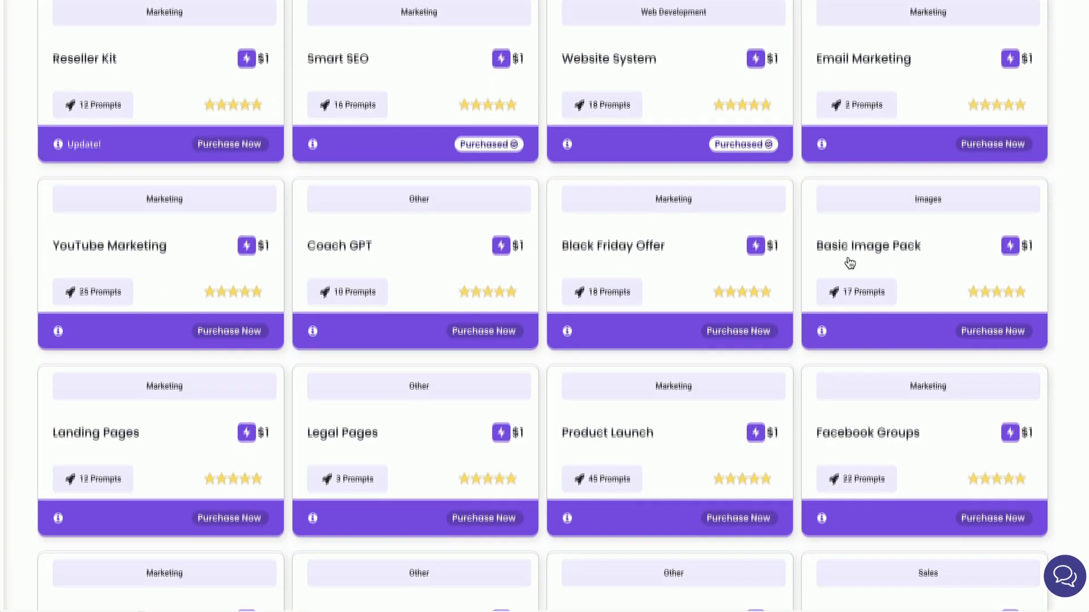
scroll(849, 263, "down", 5)
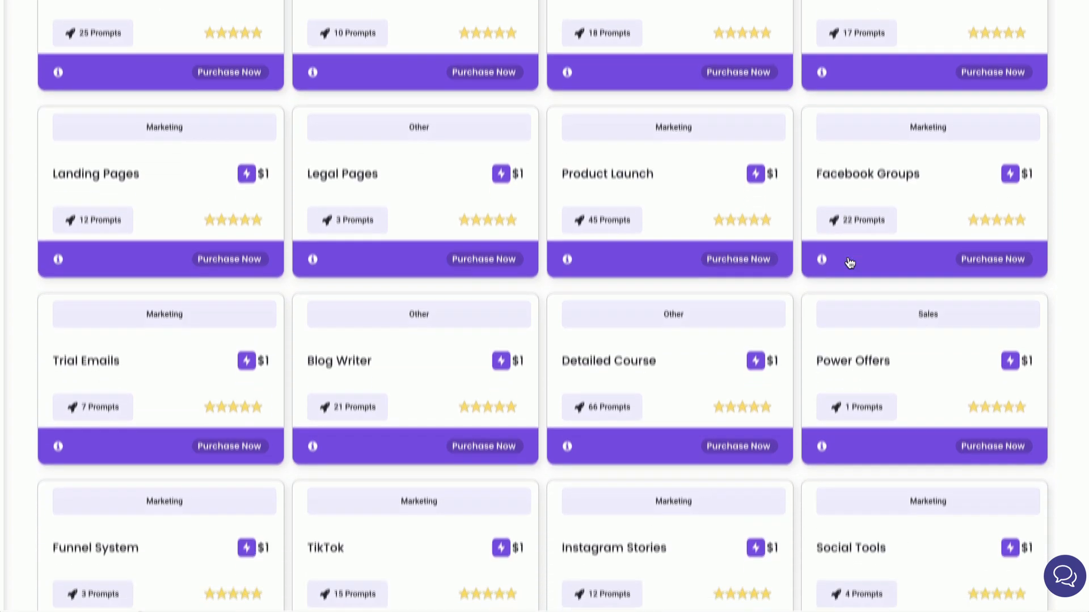
scroll(849, 262, "down", 5)
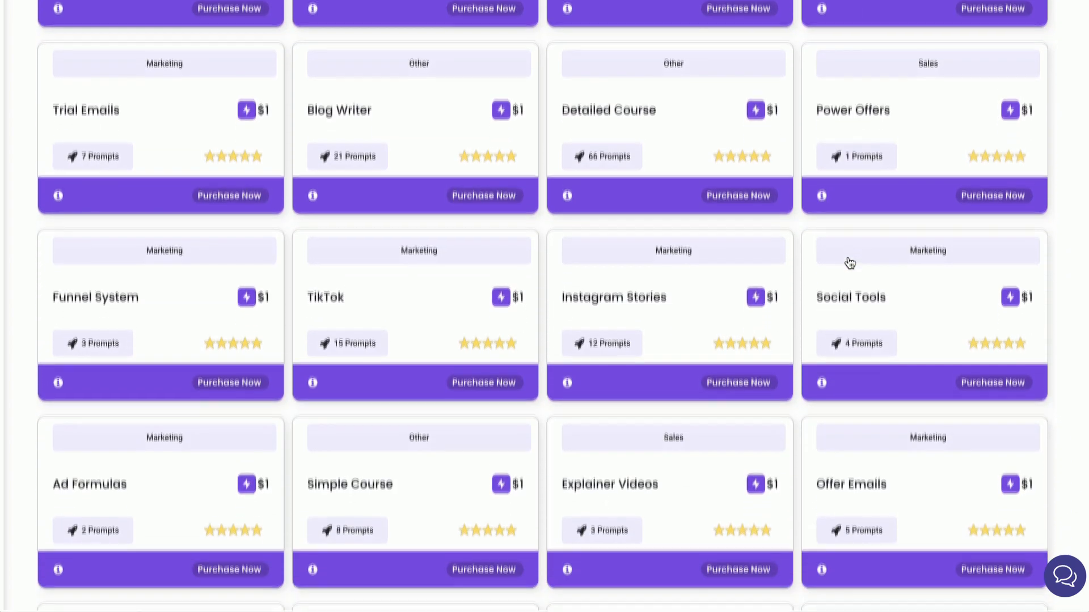
scroll(849, 263, "down", 5)
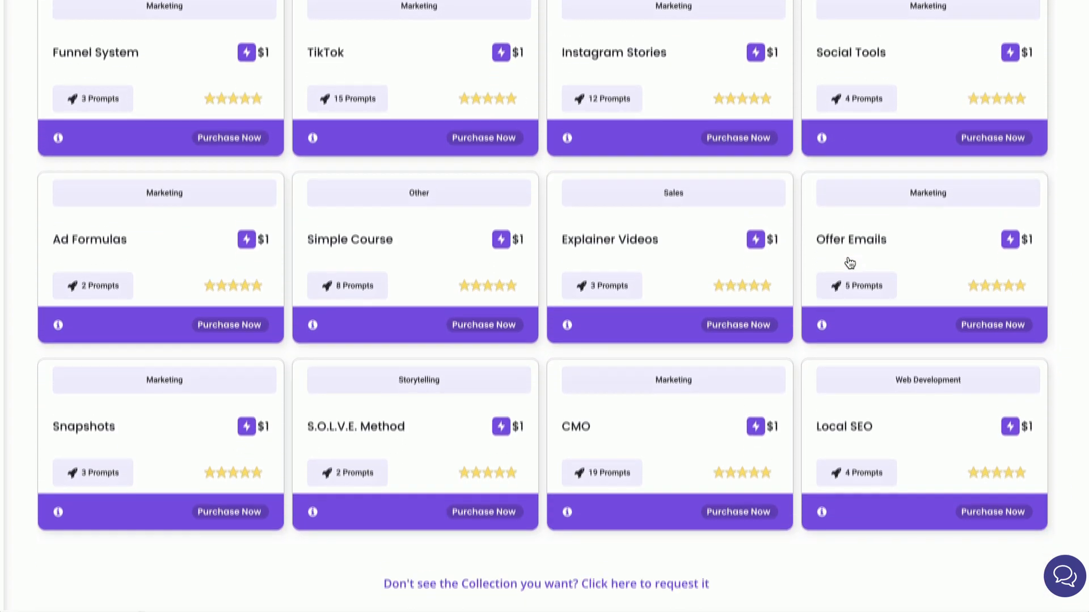
scroll(849, 263, "up", 3)
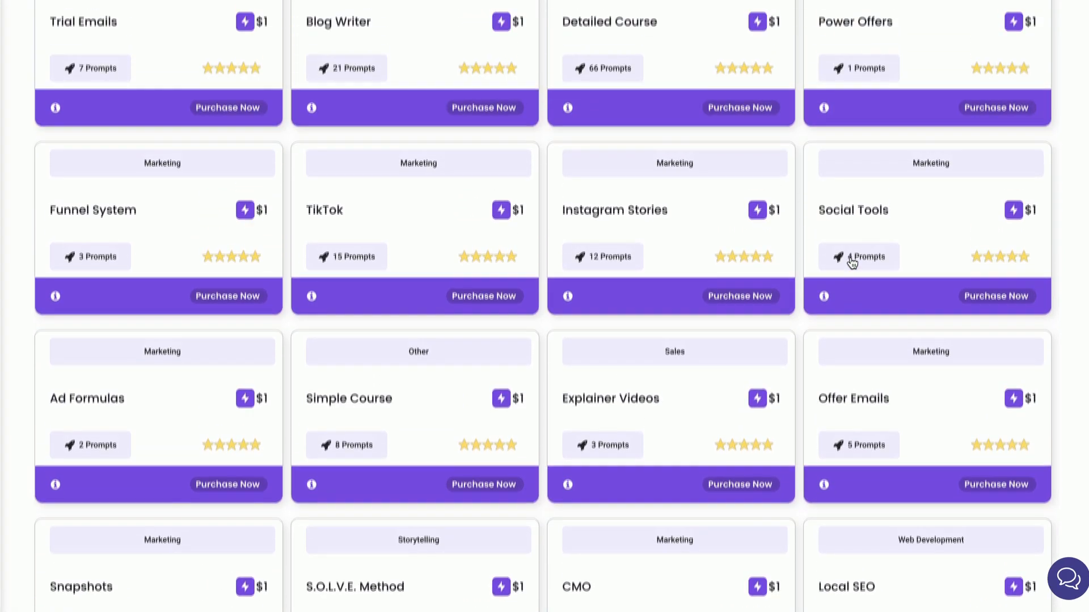
scroll(851, 261, "up", 5)
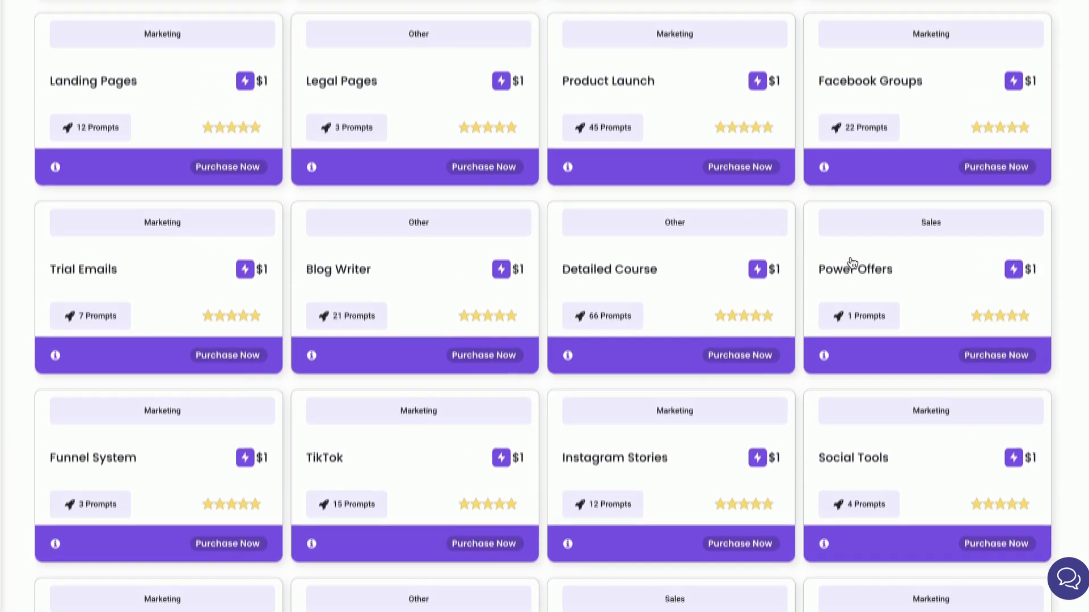
scroll(850, 262, "up", 5)
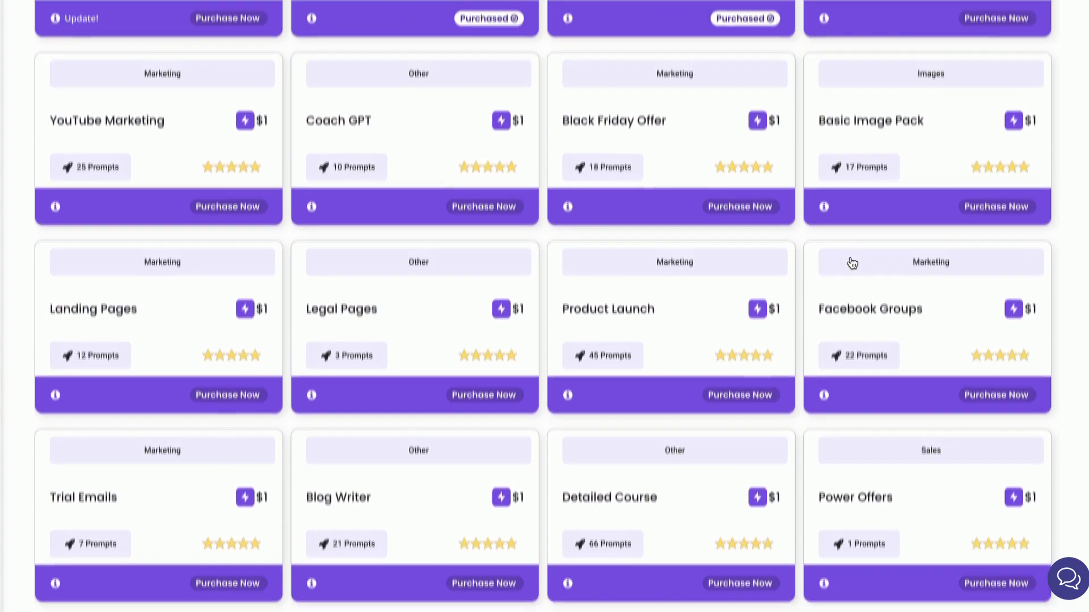
scroll(851, 263, "up", 4)
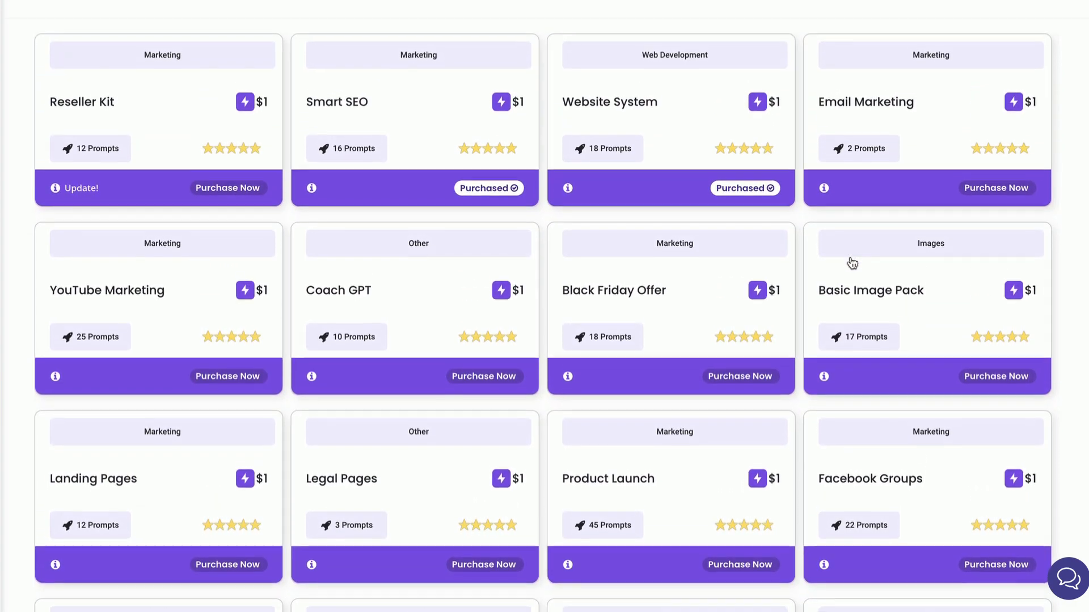